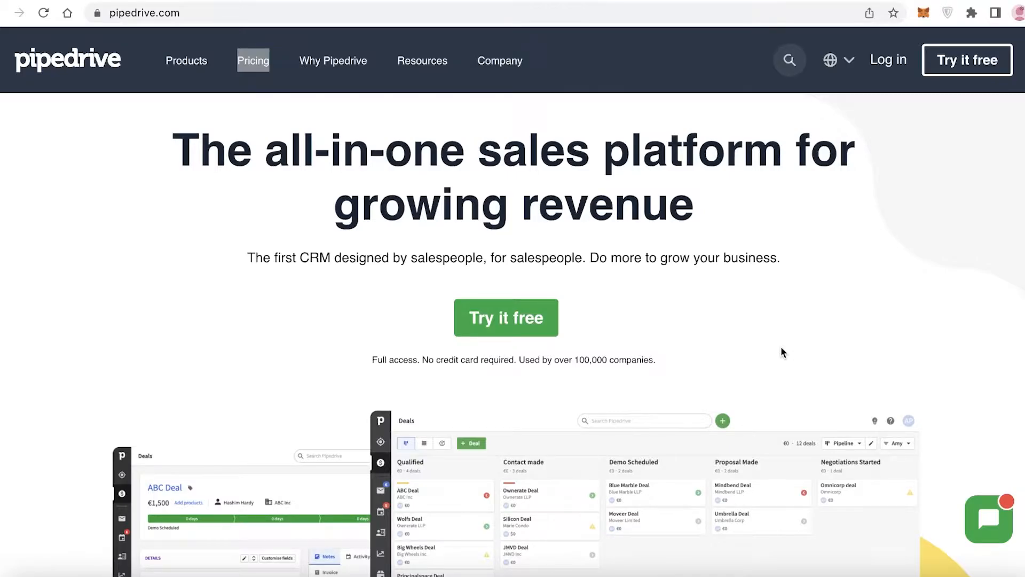
Browse the Pipedrive homepage
scroll(781, 353, down, 6)
scroll(778, 361, up, 4)
scroll(777, 362, up, 2)
scroll(743, 303, down, 1)
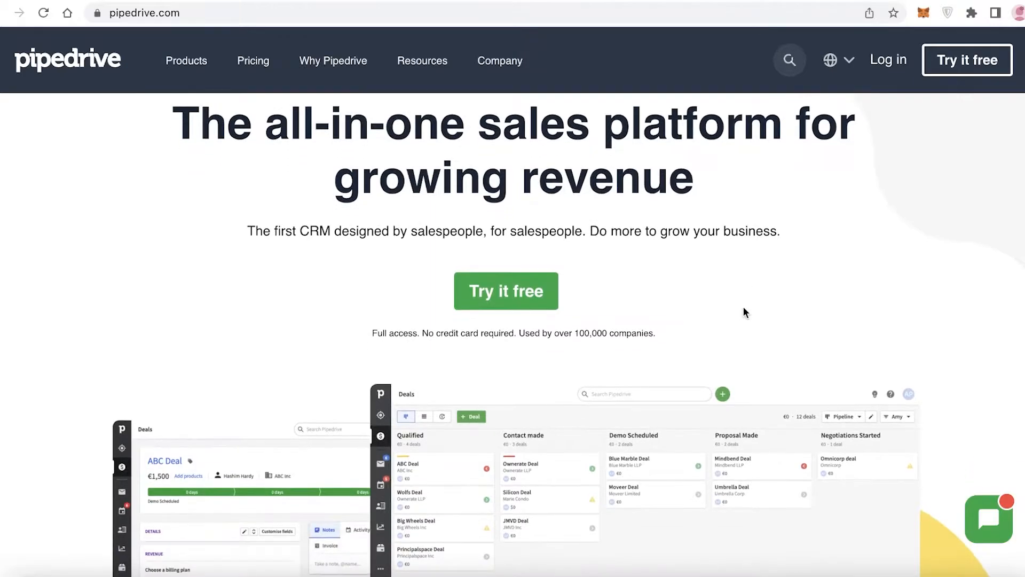
scroll(744, 307, up, 1)
scroll(758, 323, down, 8)
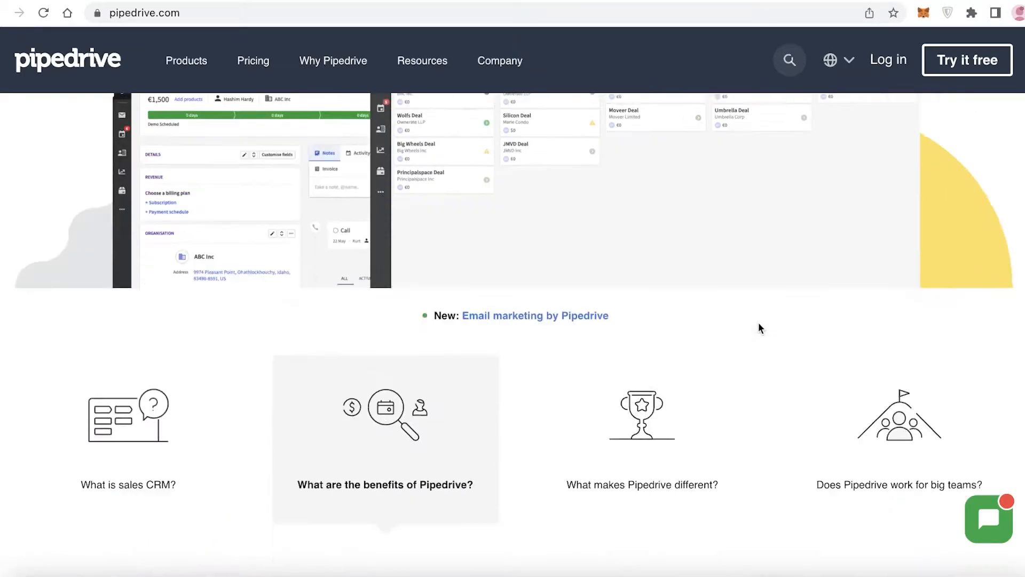
scroll(756, 329, up, 8)
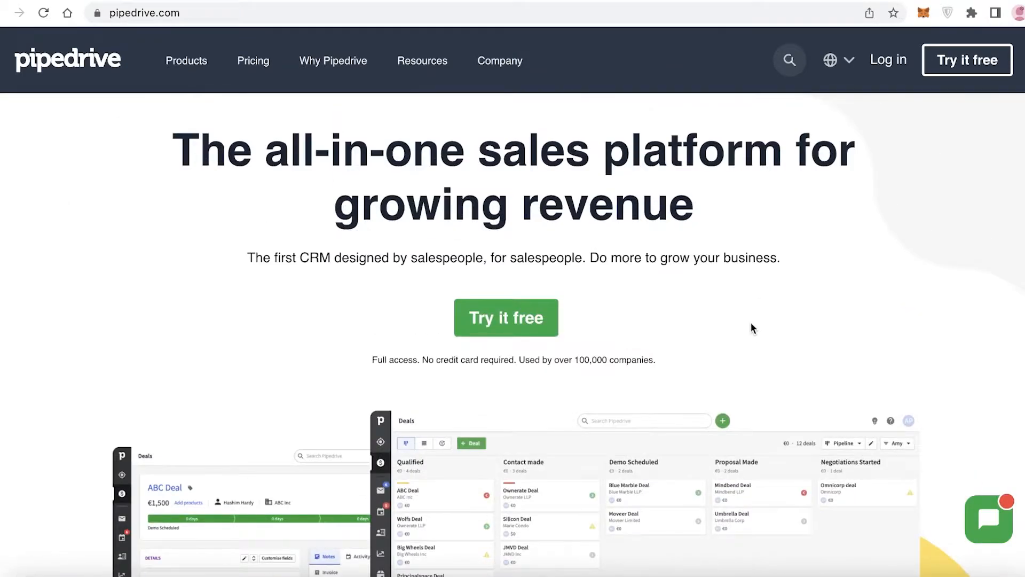
Start a free trial signup using a Google account
click(516, 322)
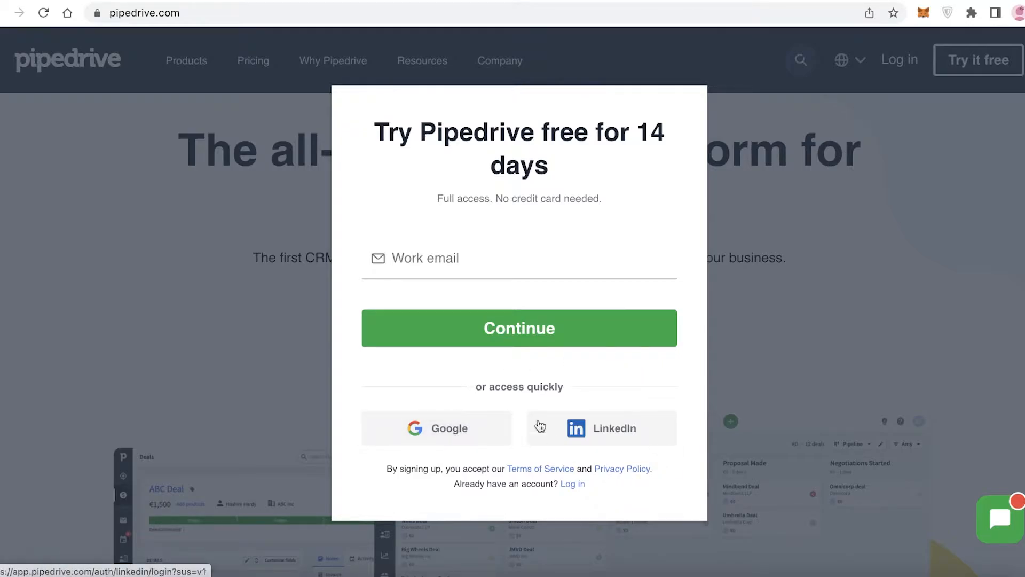
click(451, 424)
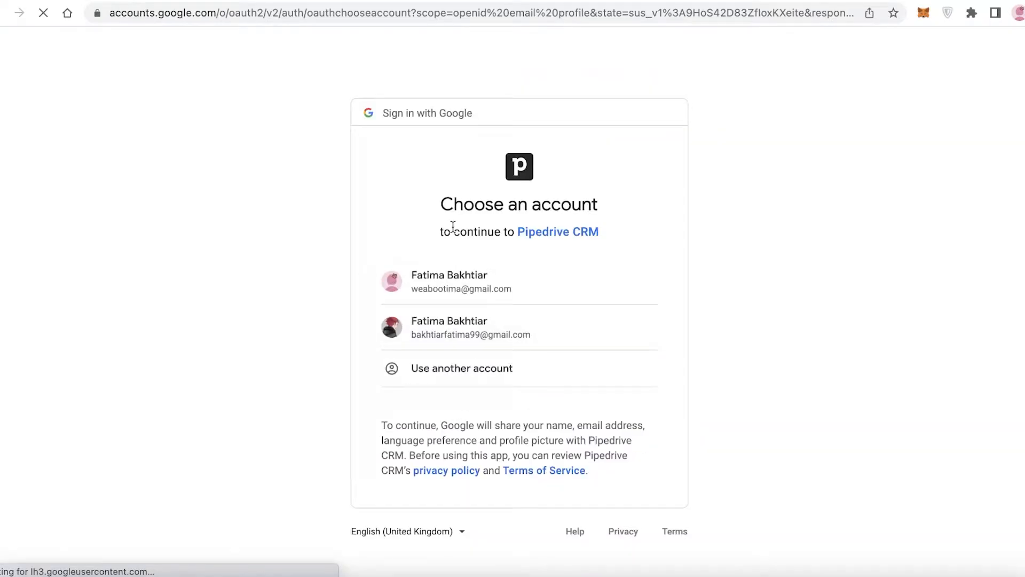
click(450, 281)
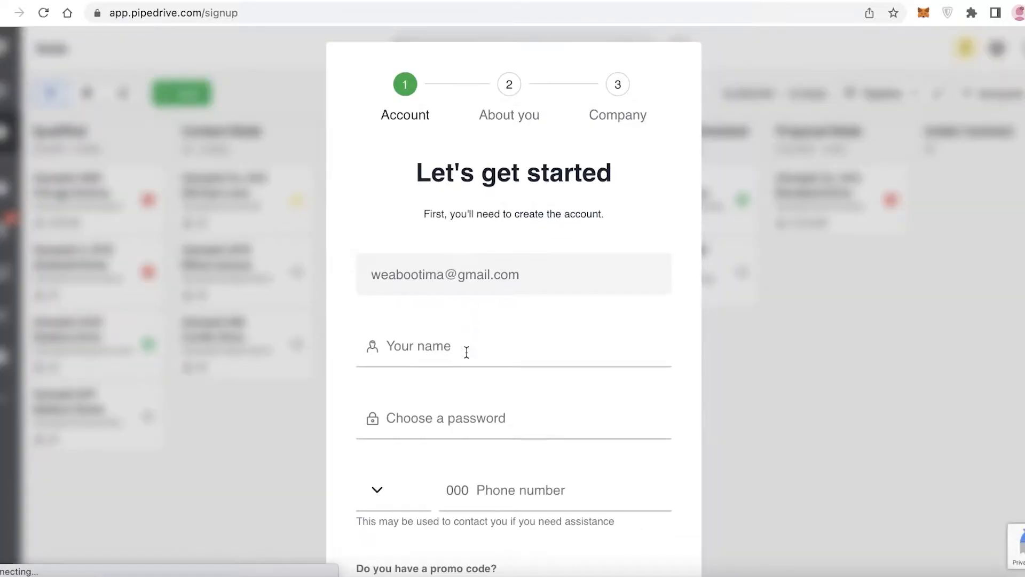
Enter your full name and choose an account password, then continue to the next signup step
scroll(466, 352, down, 3)
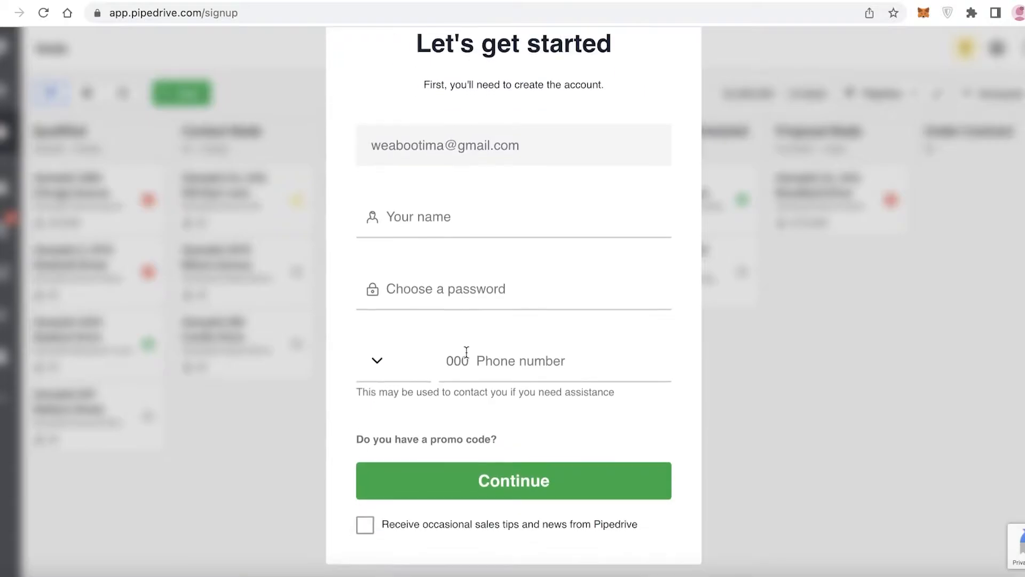
click(470, 228)
click(485, 294)
click(485, 293)
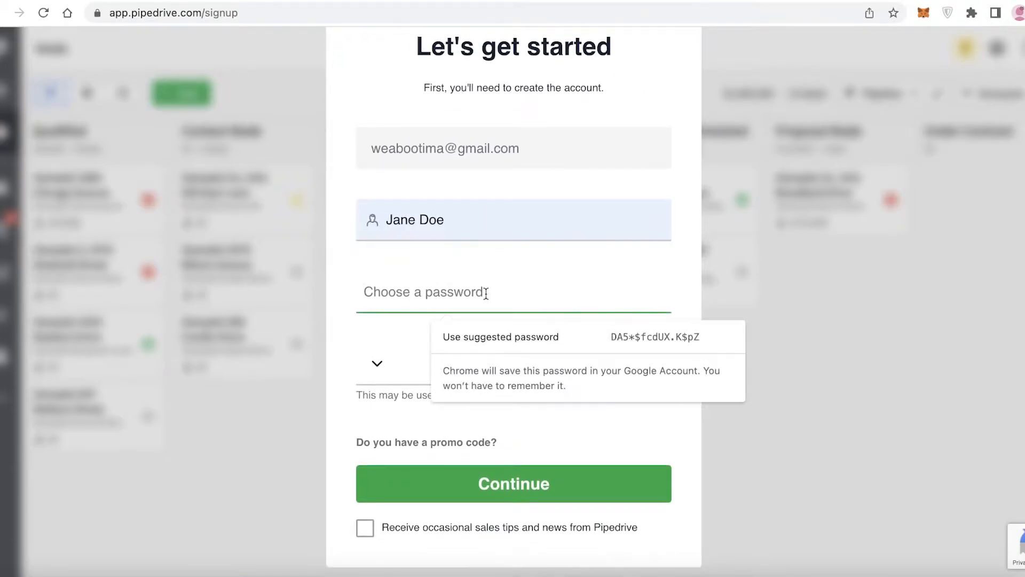
text(••••••••)
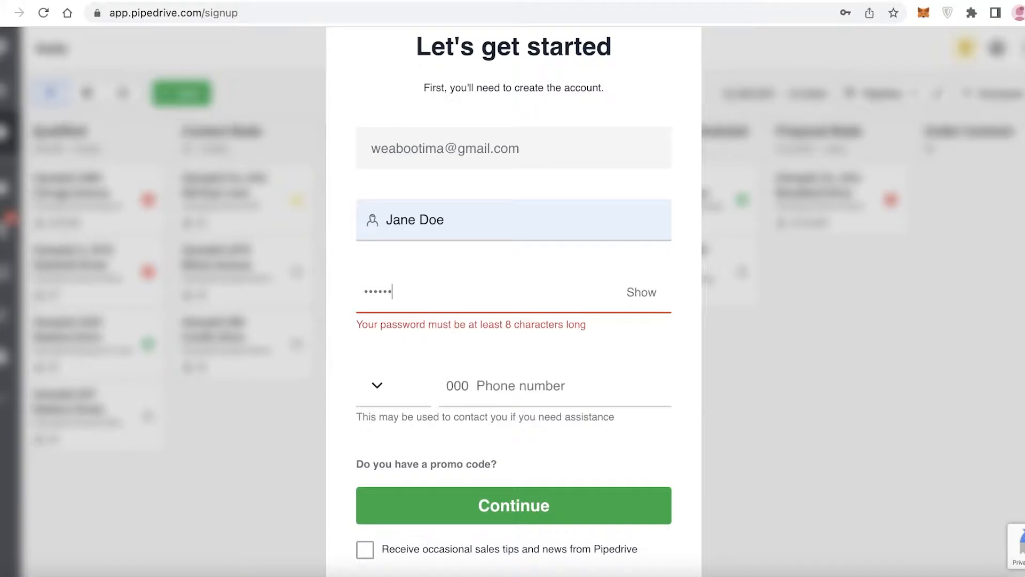
click(465, 497)
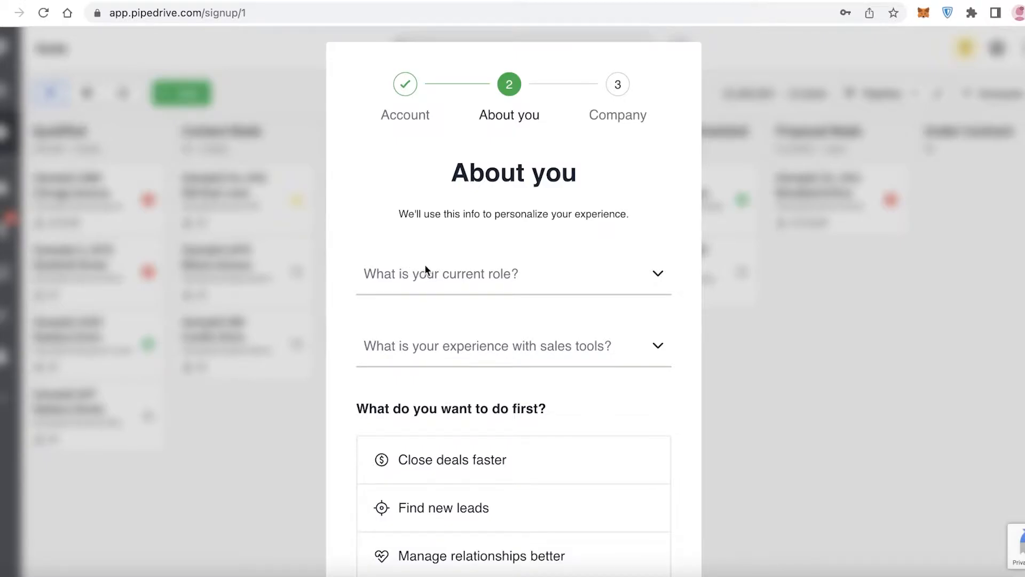
Set the current role to VP/CEO and sales tool experience to I've used a CRM for my sales activities
scroll(426, 267, down, 2)
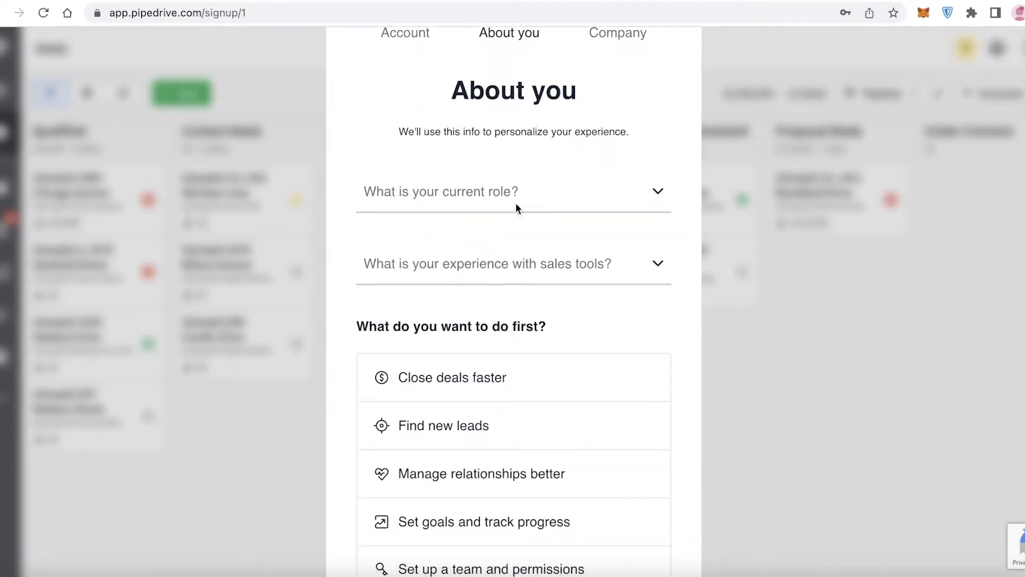
click(513, 196)
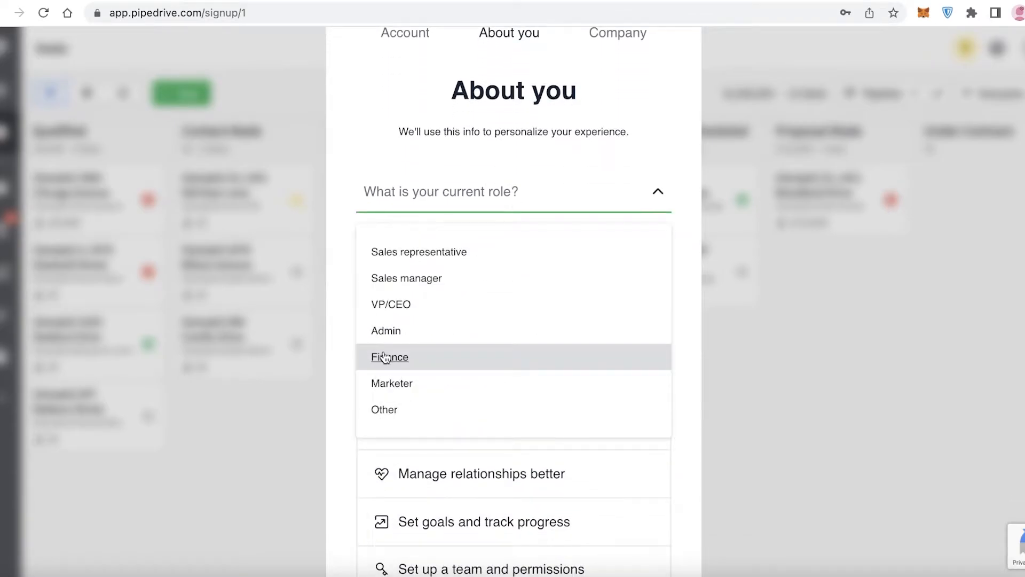
click(404, 304)
click(474, 267)
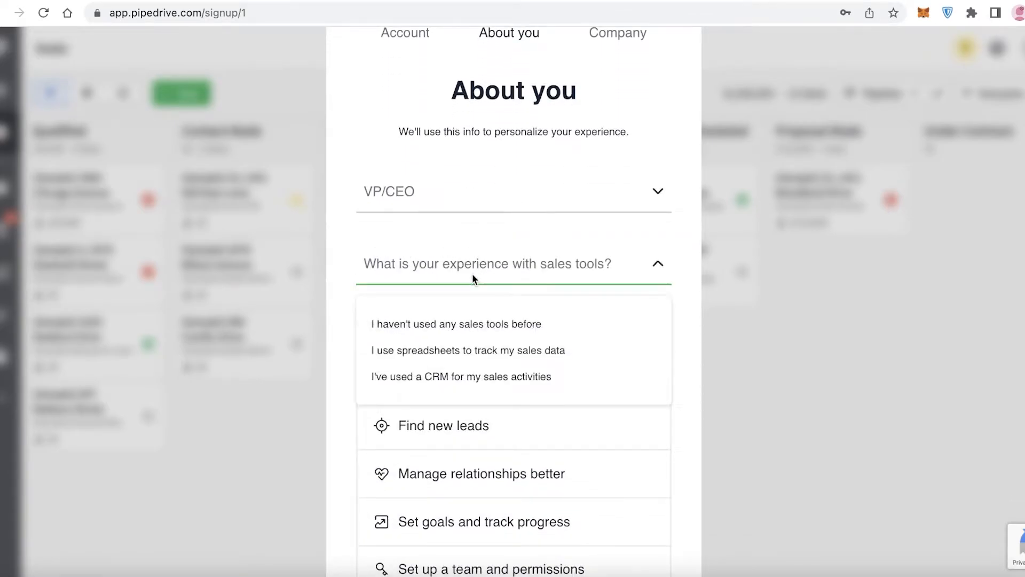
click(472, 273)
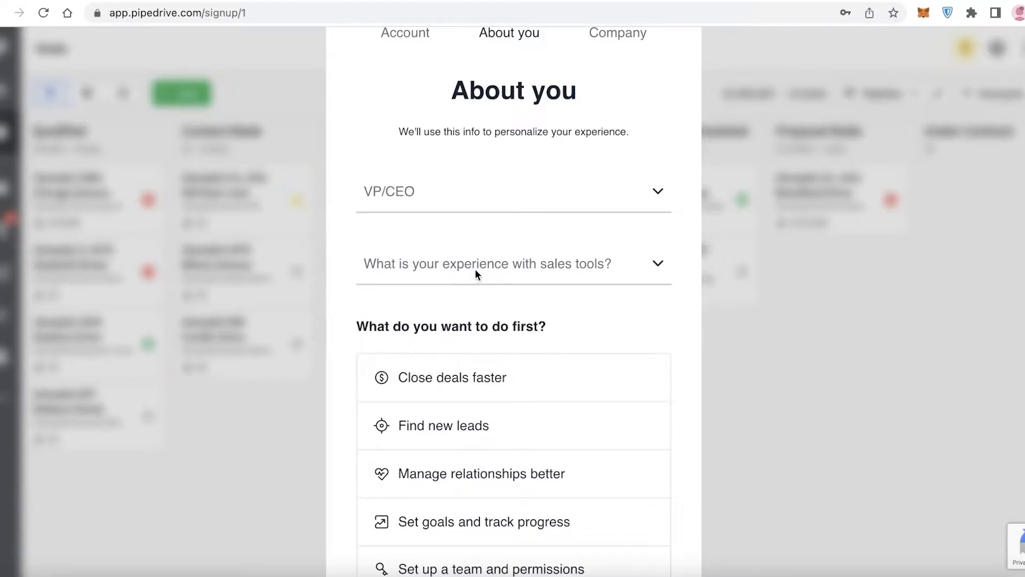
click(475, 268)
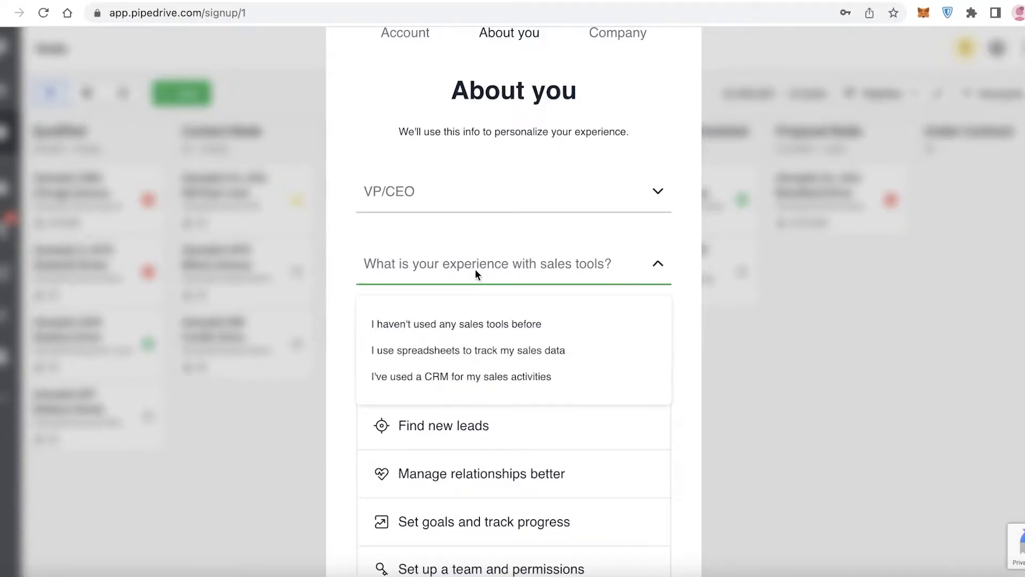
click(460, 377)
Choose Set goals and track progress and Find new leads as first goals, then continue to the company step
scroll(747, 269, down, 2)
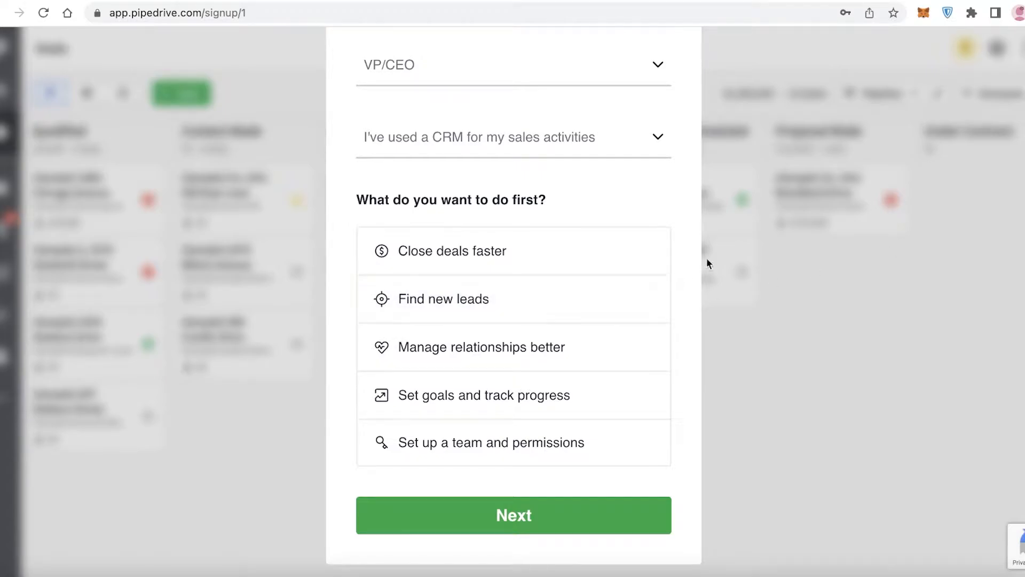
click(502, 393)
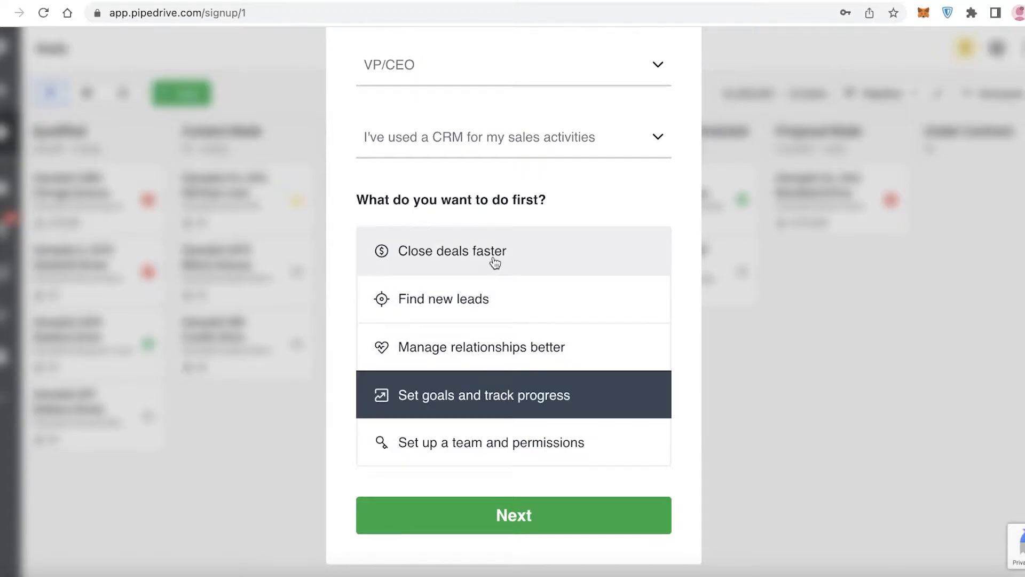
click(496, 299)
click(504, 526)
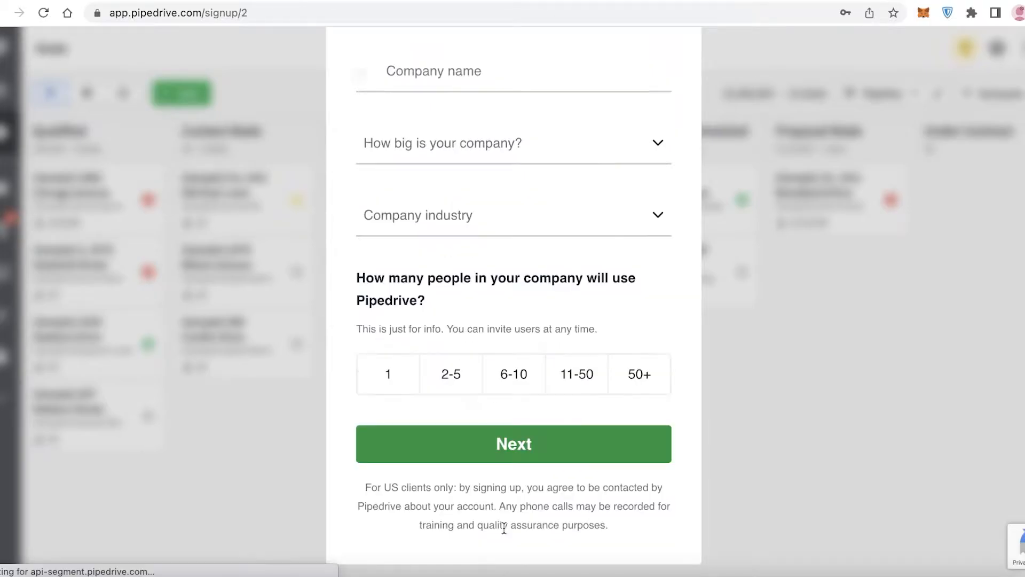
Enter Jane Done Inc as the company name and set the company size to 2-10
scroll(442, 88, up, 4)
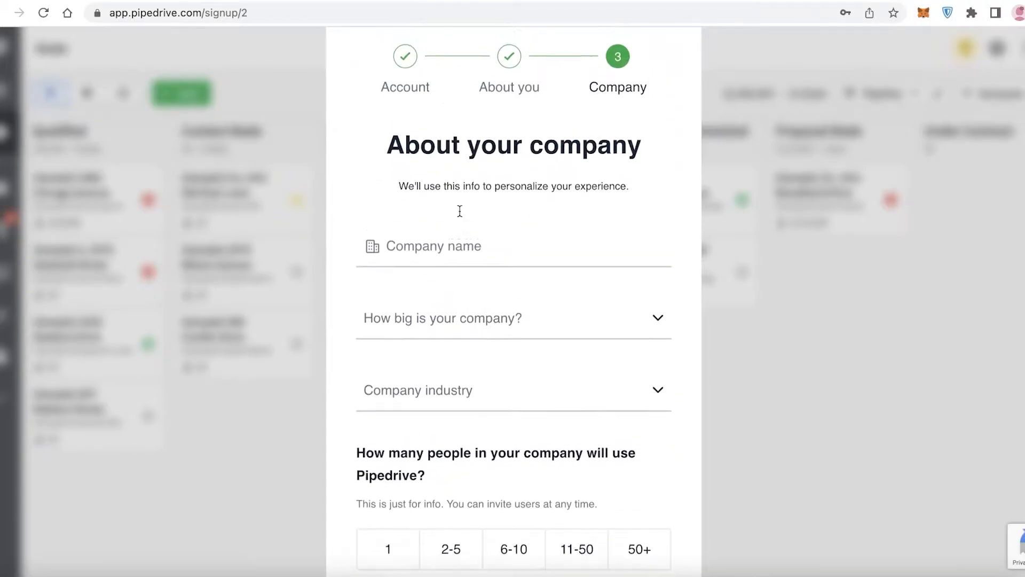
click(463, 270)
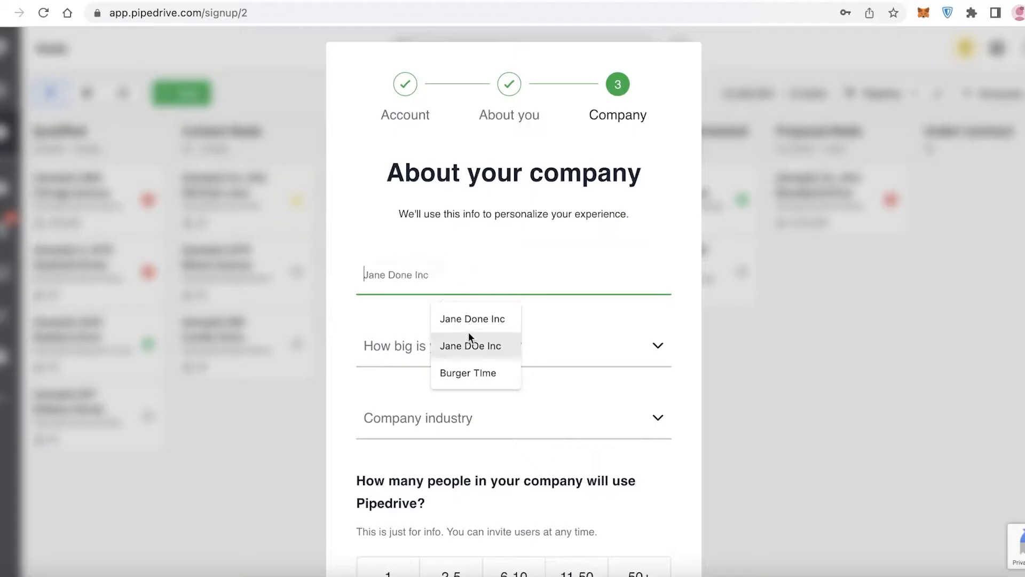
click(470, 318)
click(471, 347)
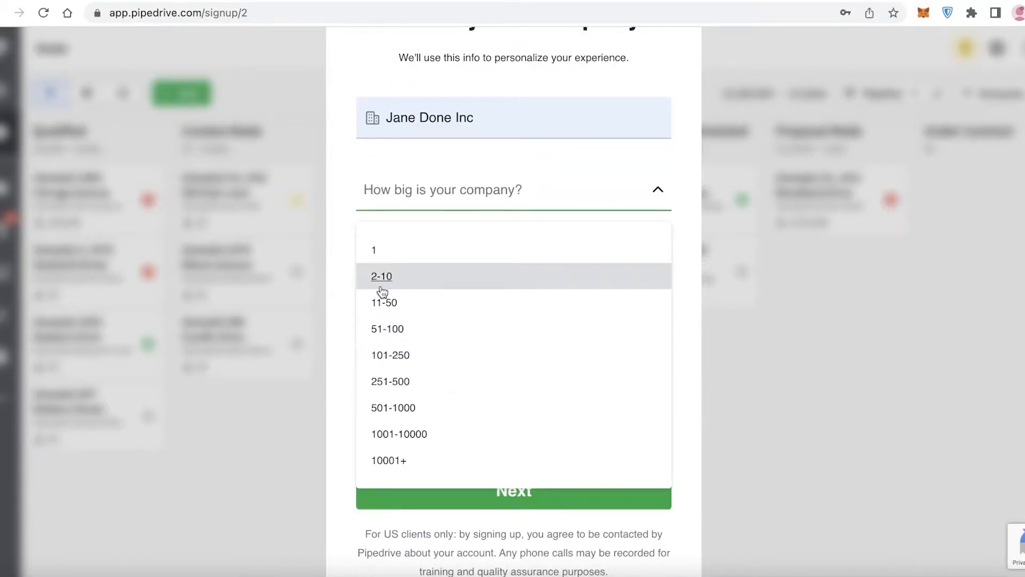
click(381, 286)
Set the company industry to Other and Pipedrive users to 2-5, then finish the signup
click(461, 262)
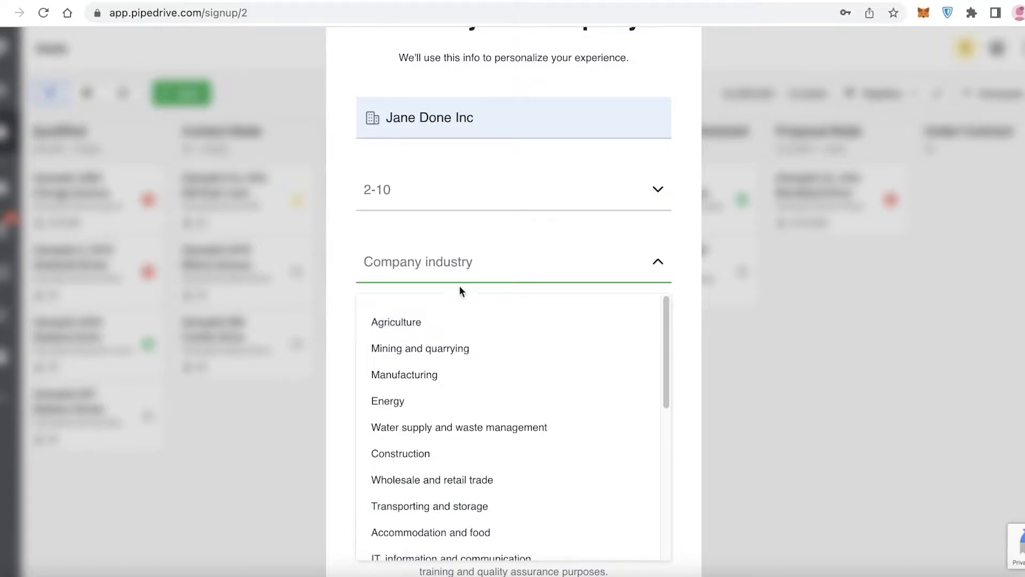
scroll(448, 318, down, 6)
scroll(448, 319, down, 2)
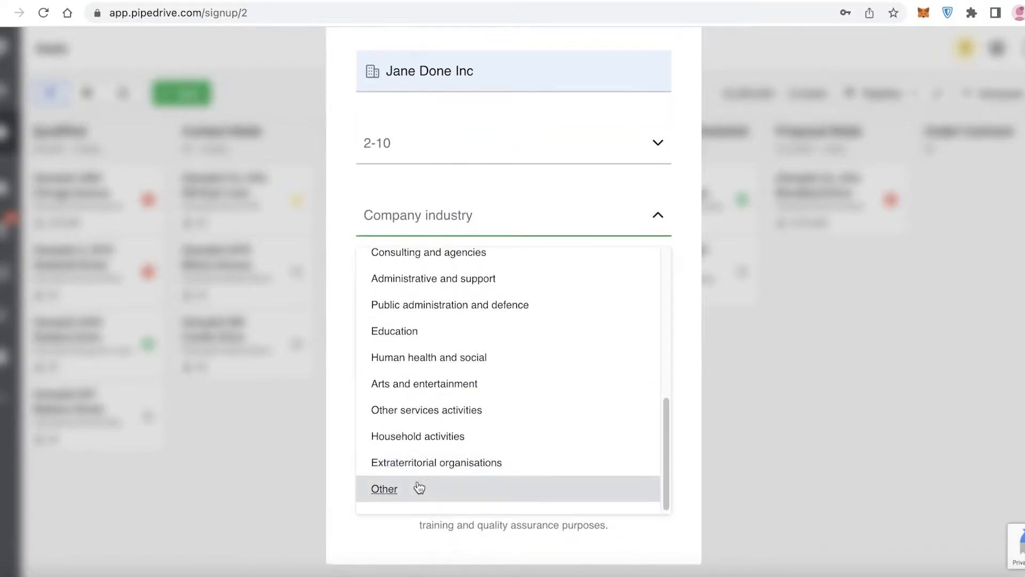
click(419, 487)
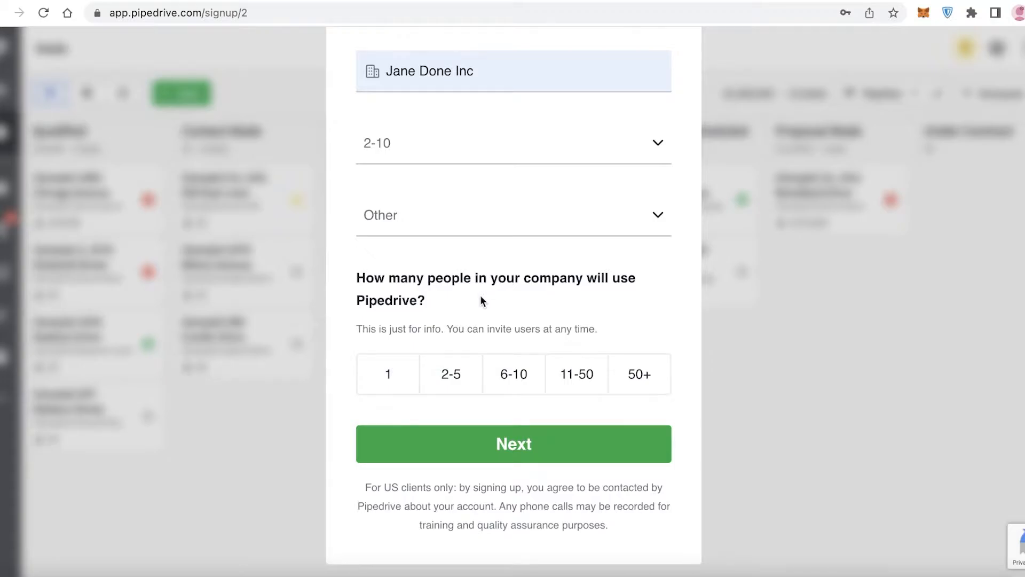
click(450, 365)
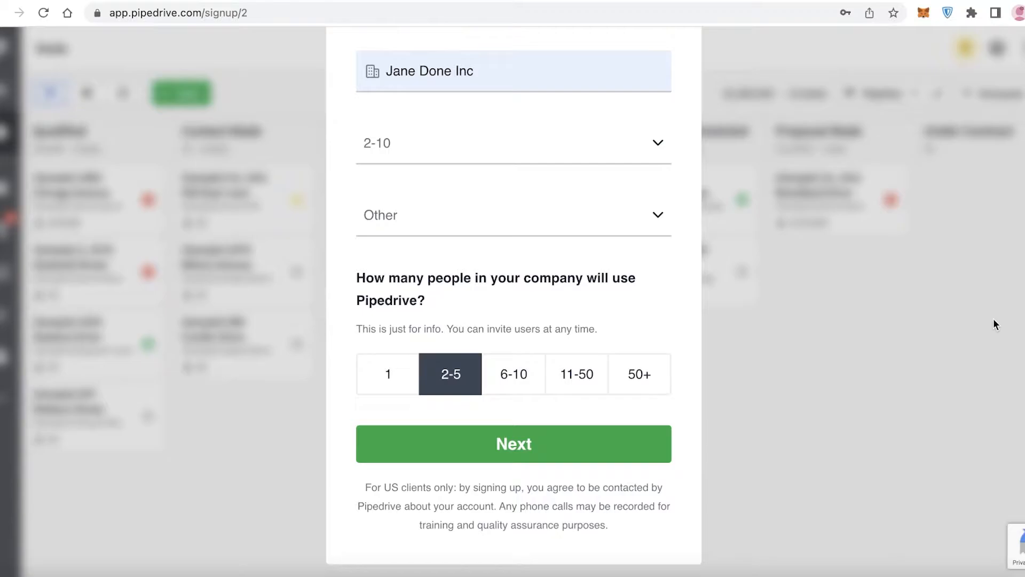
click(543, 443)
click(814, 232)
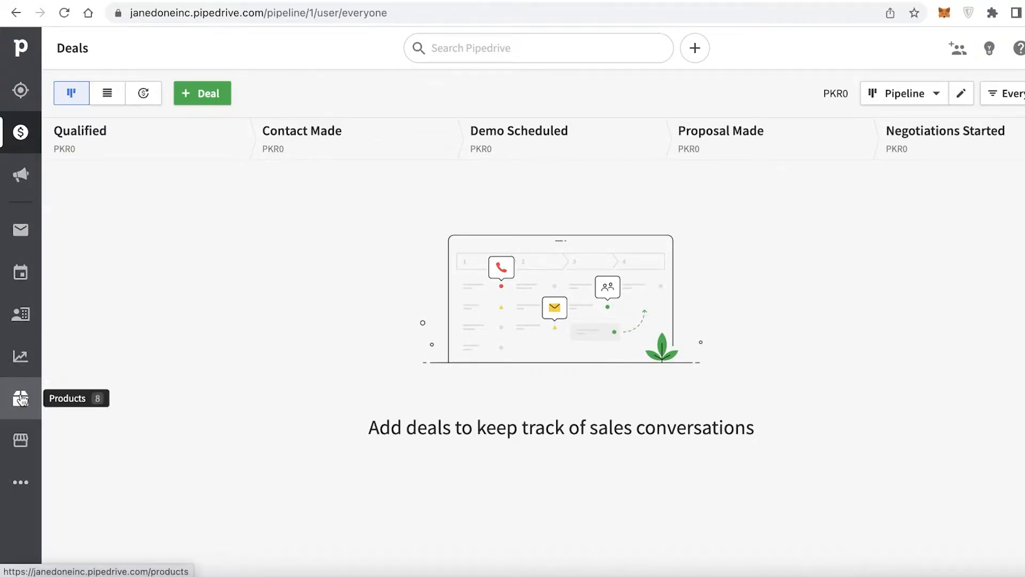
Browse the main navigation sections of the app
click(11, 489)
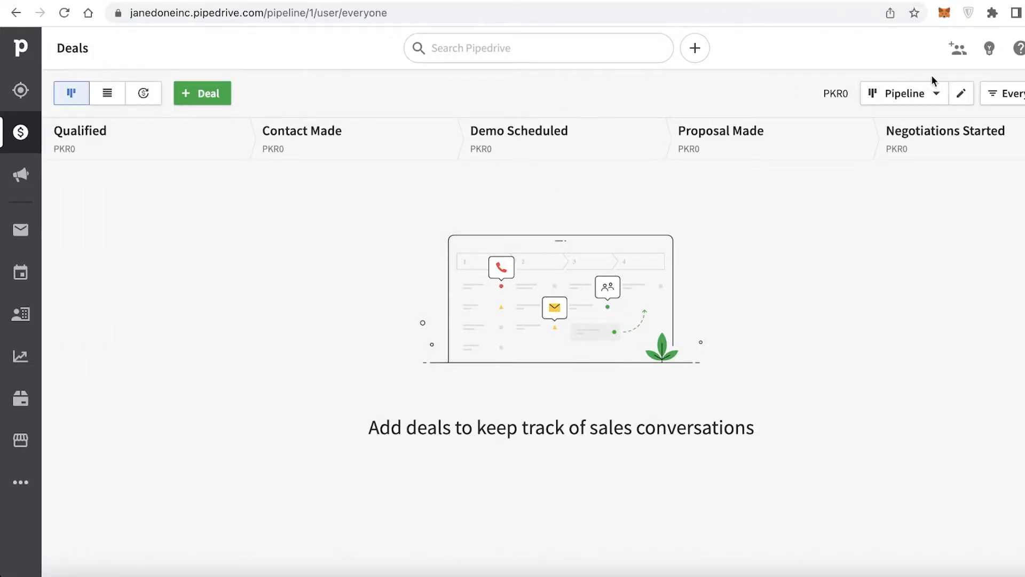
click(11, 95)
click(17, 48)
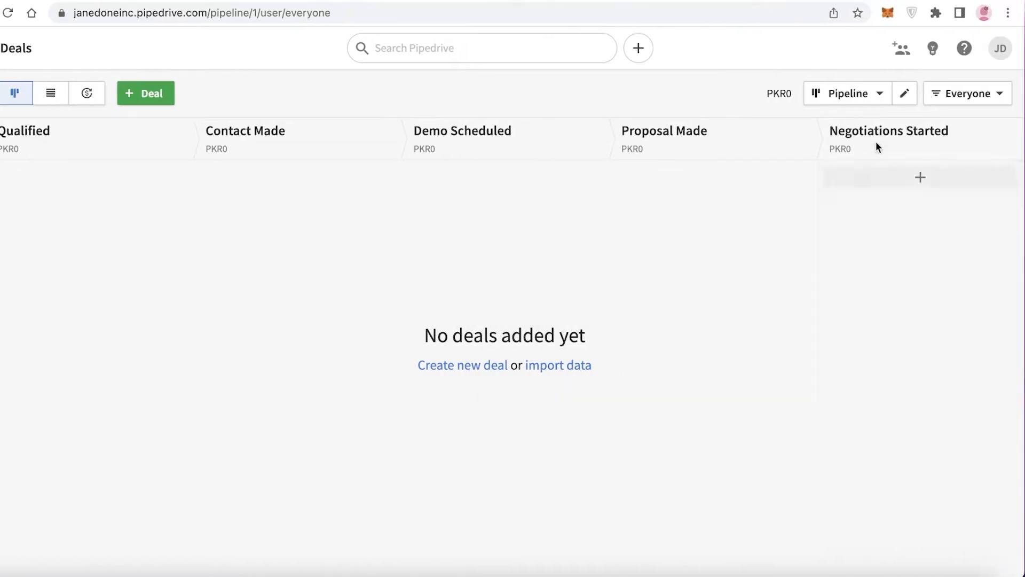
Open Company settings and review its General, Activities, Currencies and Lost reasons tabs
click(1001, 51)
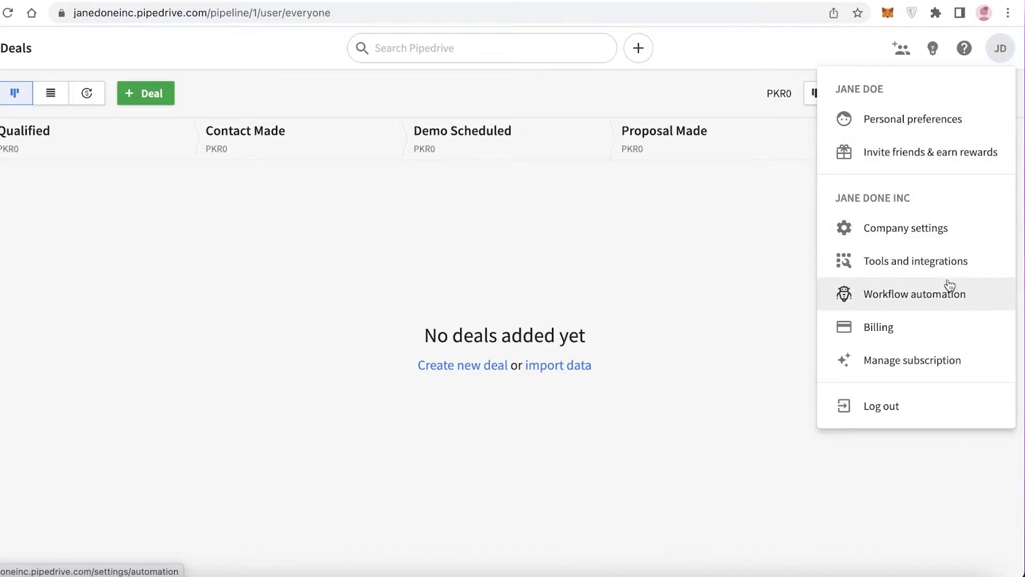
click(908, 230)
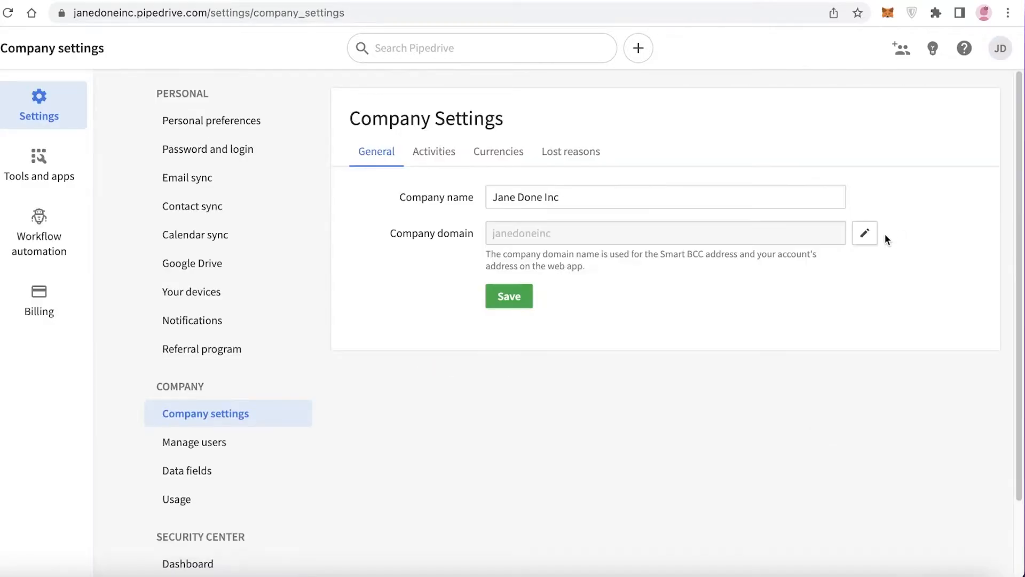
scroll(565, 192, down, 3)
scroll(504, 110, up, 3)
click(452, 152)
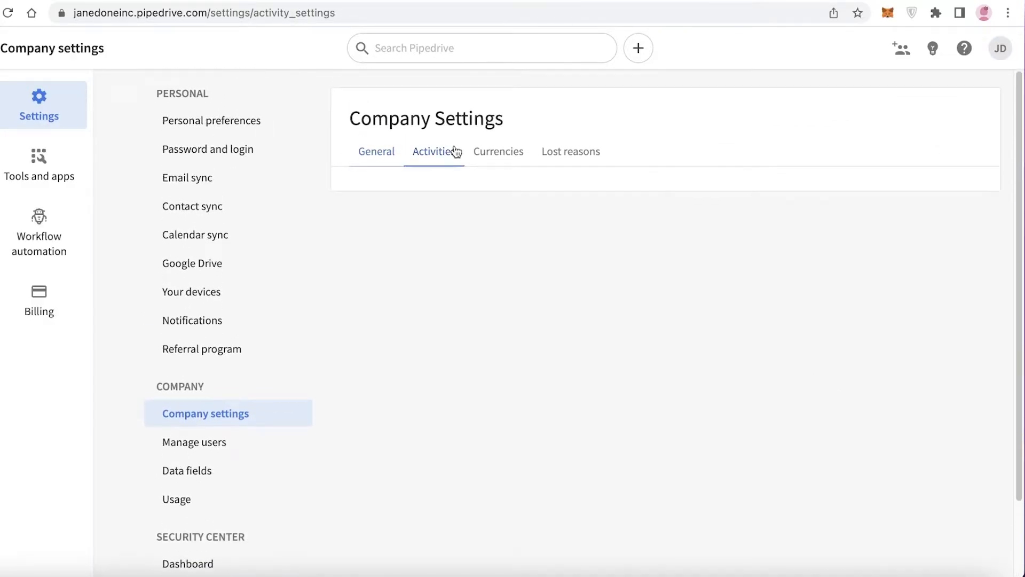
click(499, 155)
click(554, 159)
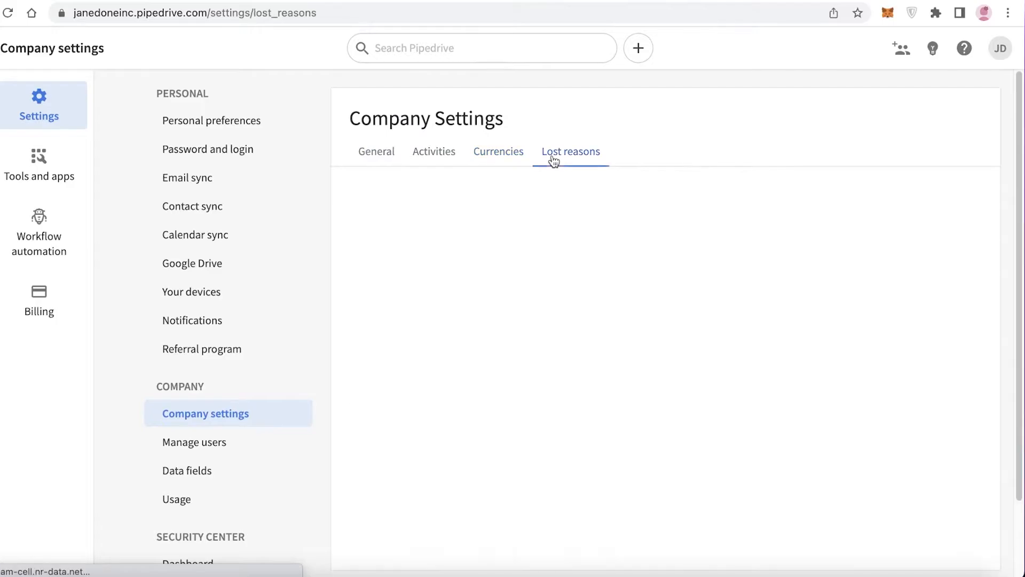
click(496, 159)
click(396, 154)
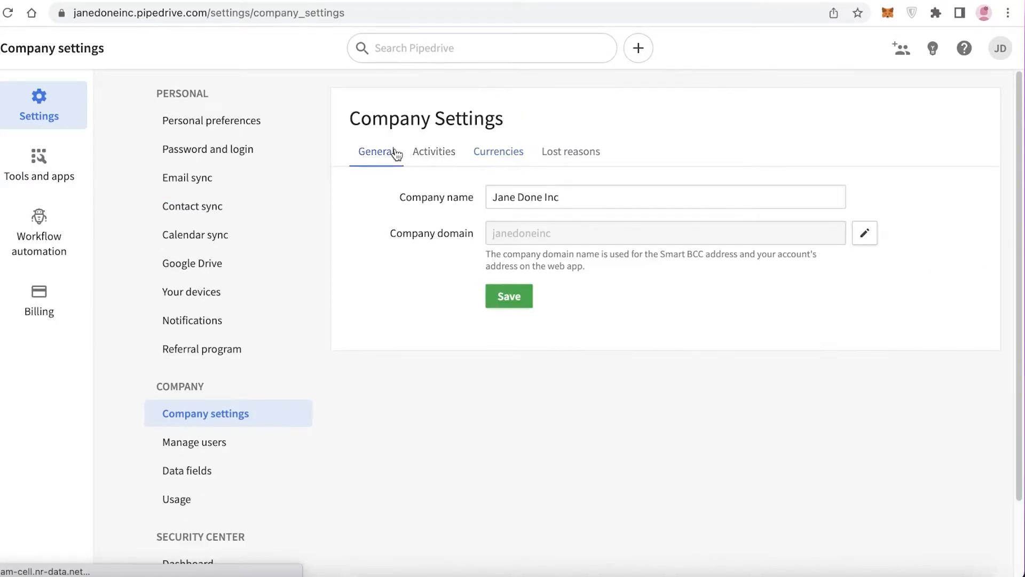
Open Workflow automation from the account menu
click(964, 48)
click(1001, 50)
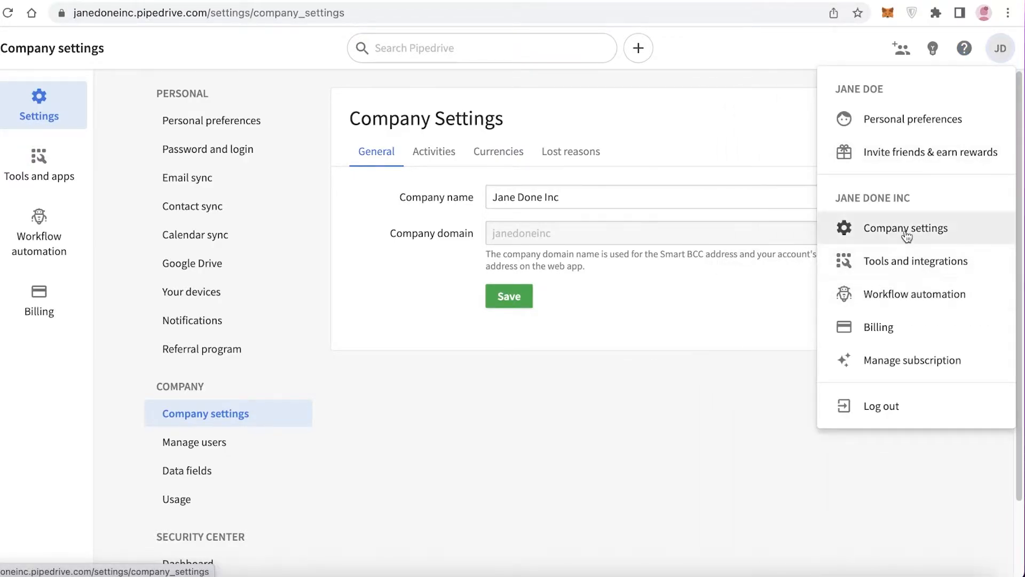
click(900, 292)
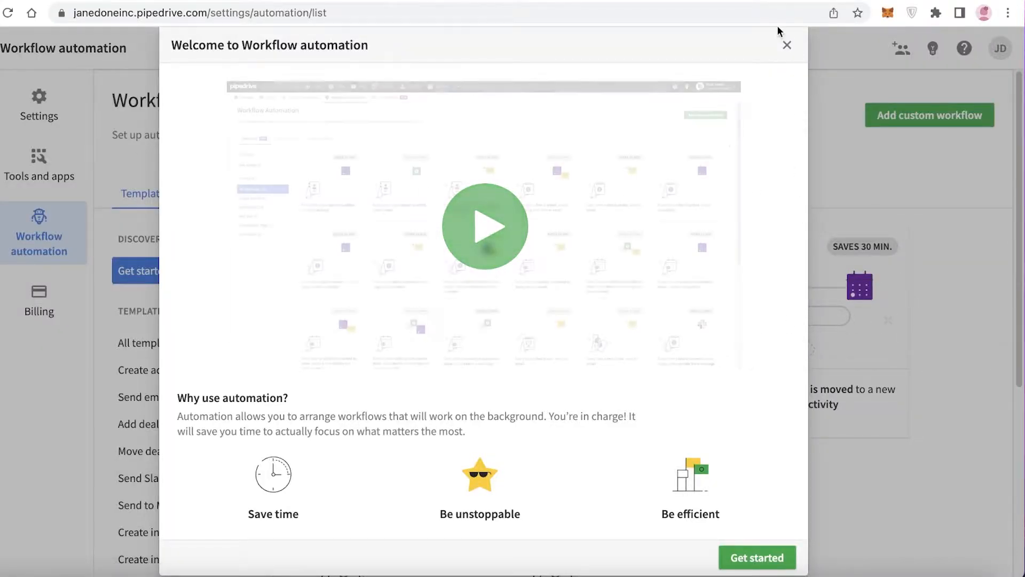
Dismiss the automation welcome, open Deals and switch between its list, timeline and pipeline views
click(787, 45)
click(24, 87)
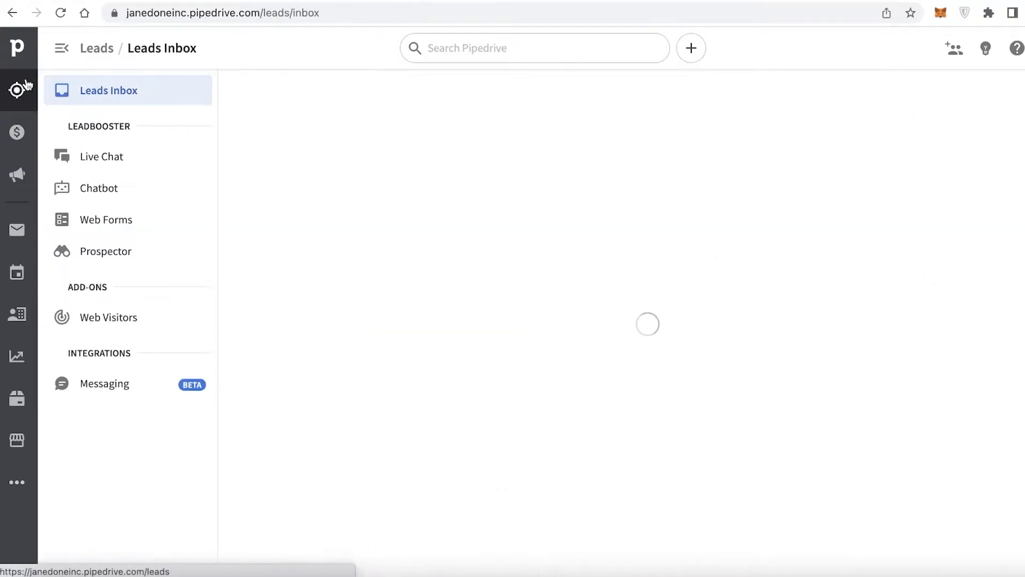
click(30, 122)
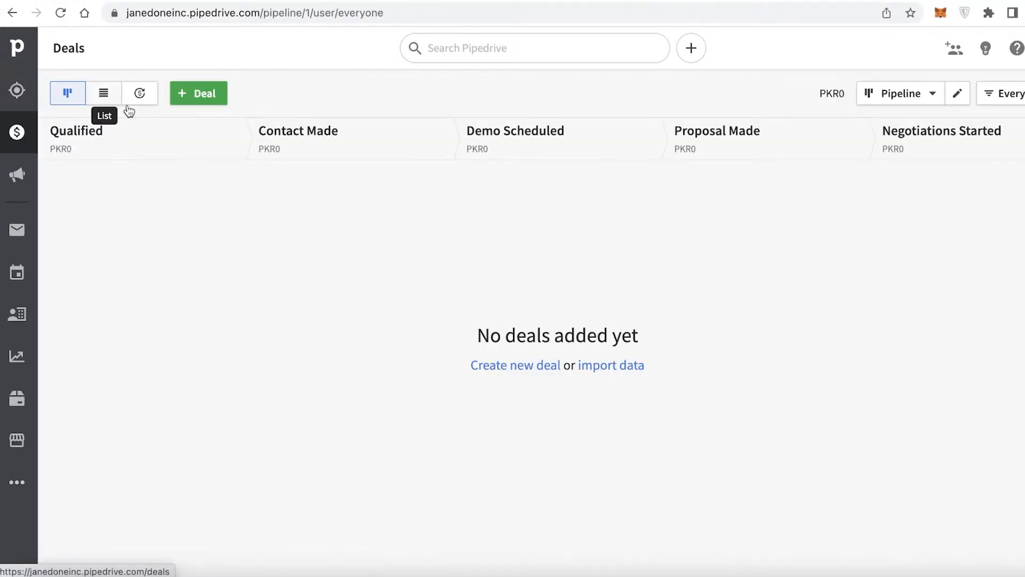
click(97, 95)
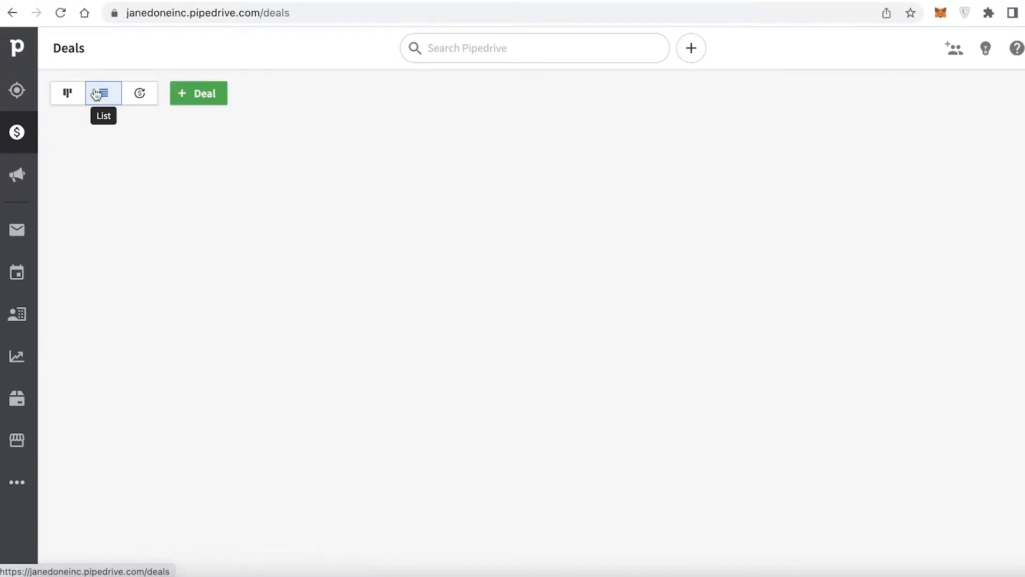
click(138, 93)
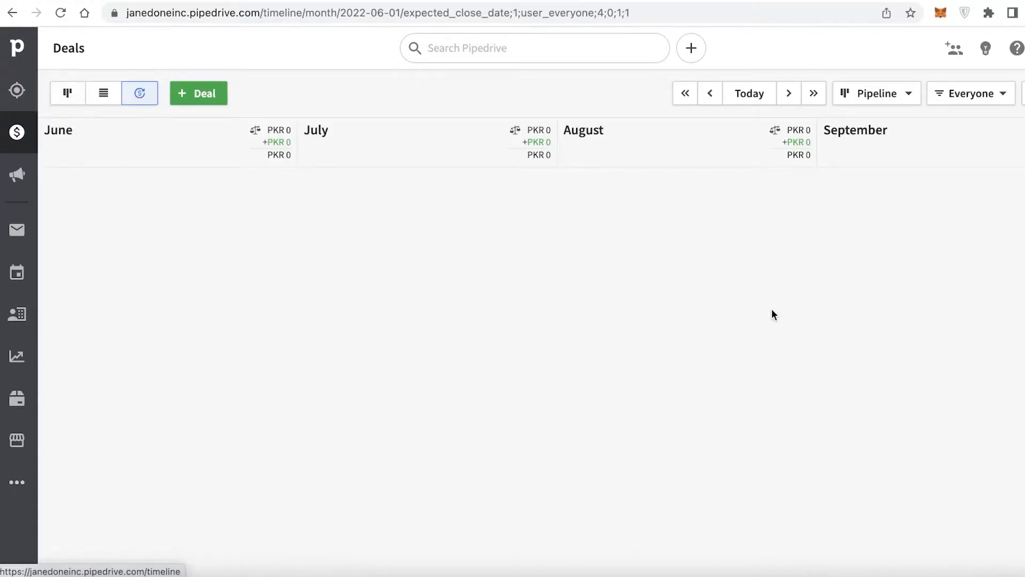
click(68, 92)
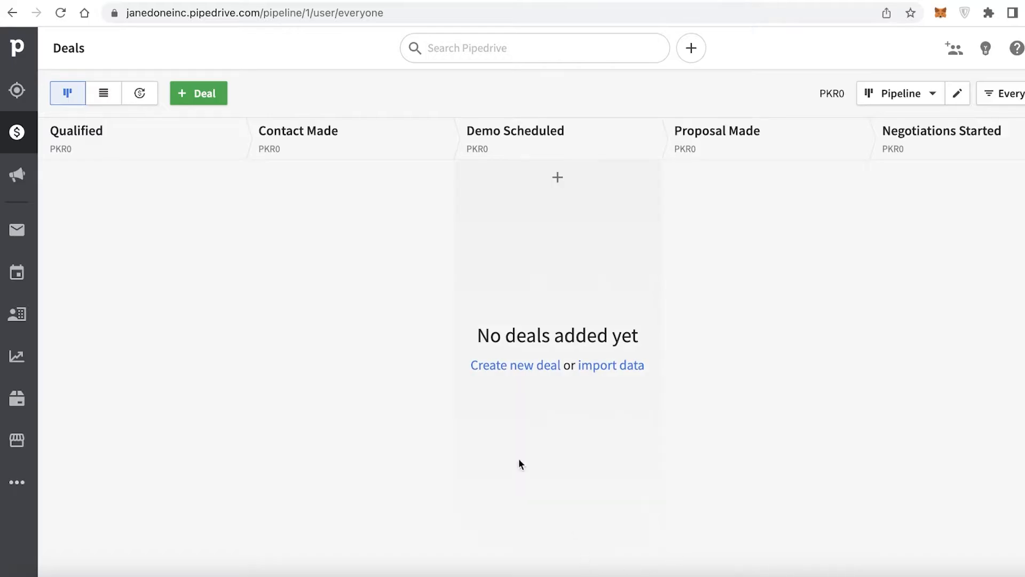
Start a new deal with contact person Elan and organization Elan Ad Agency
click(147, 243)
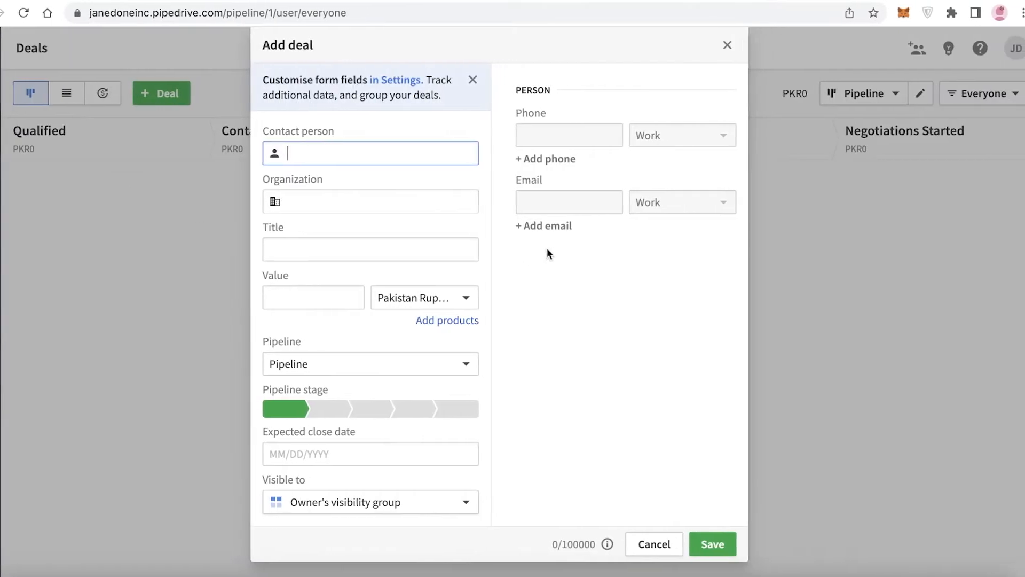
text(A)
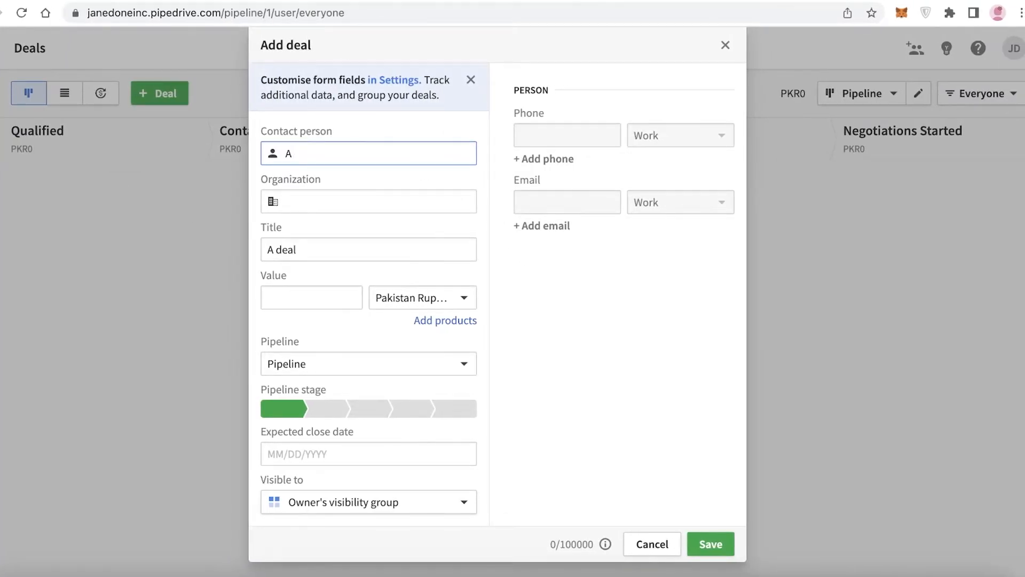
key(BackSpace)
text(Elan)
click(407, 195)
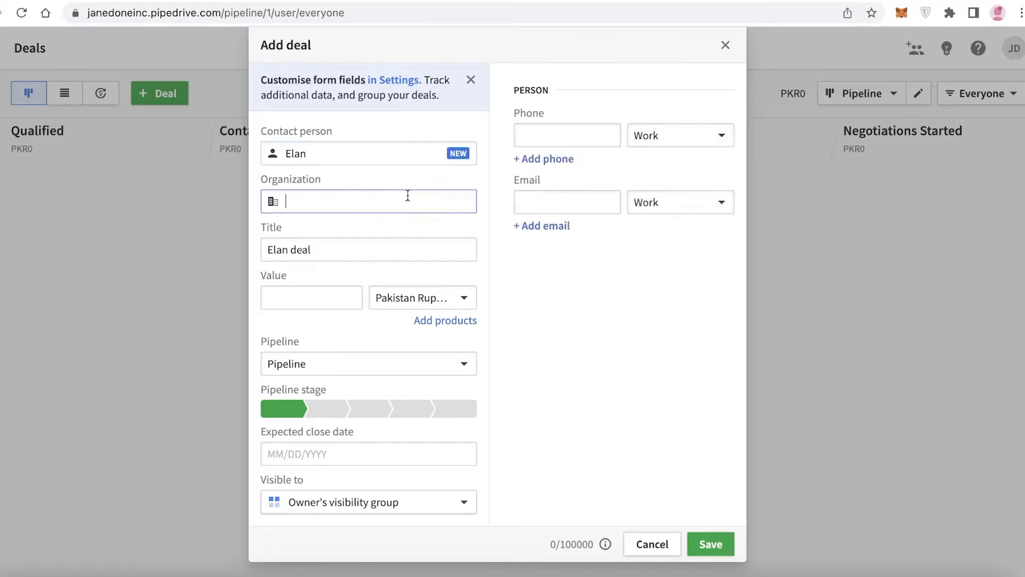
text(ad)
text(Elan Ad Firm)
key(BackSpace)
key(BackSpace)
key(BackSpace)
key(BackSpace)
text(Agency)
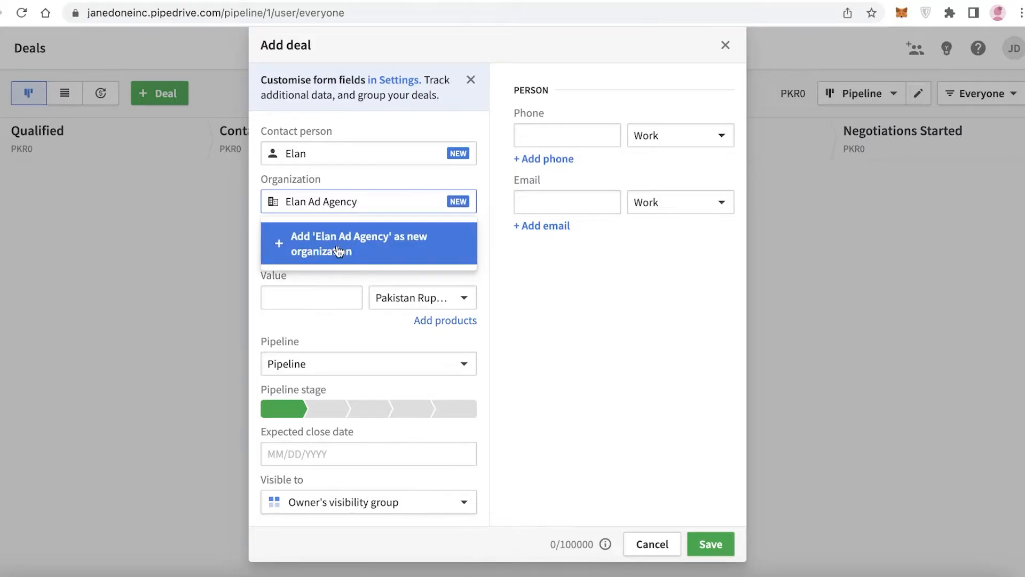
click(344, 238)
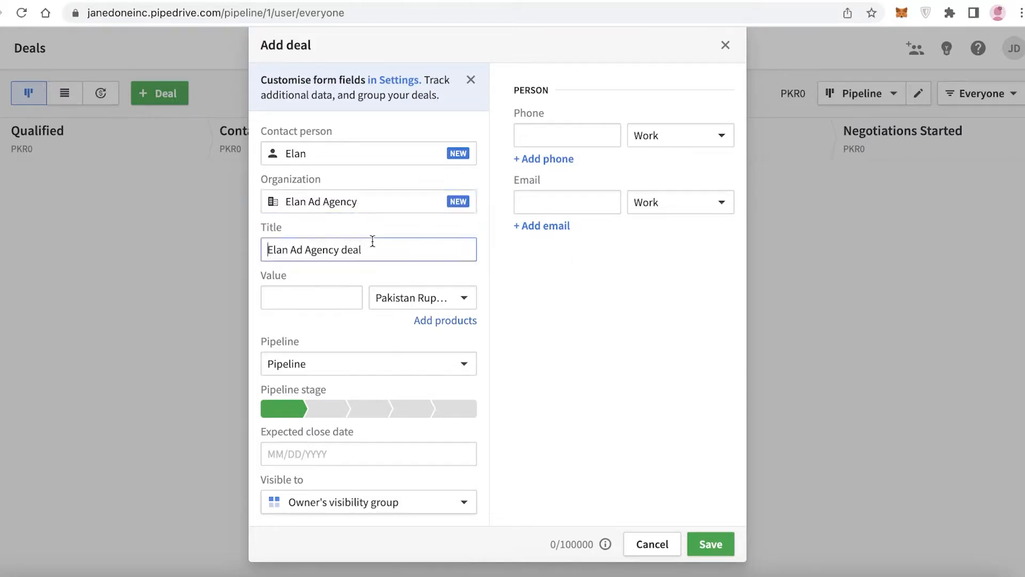
key(Tab)
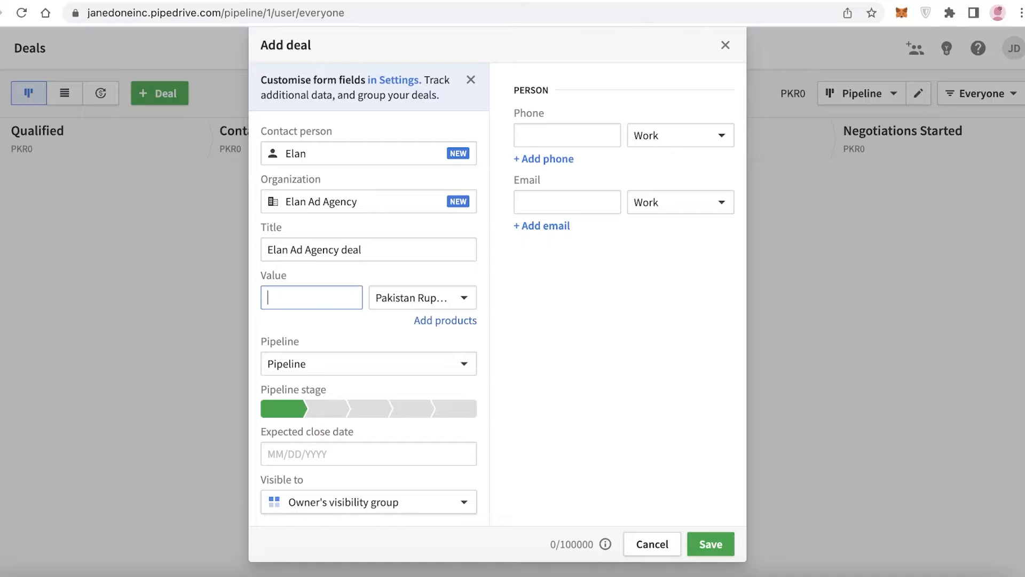
click(377, 299)
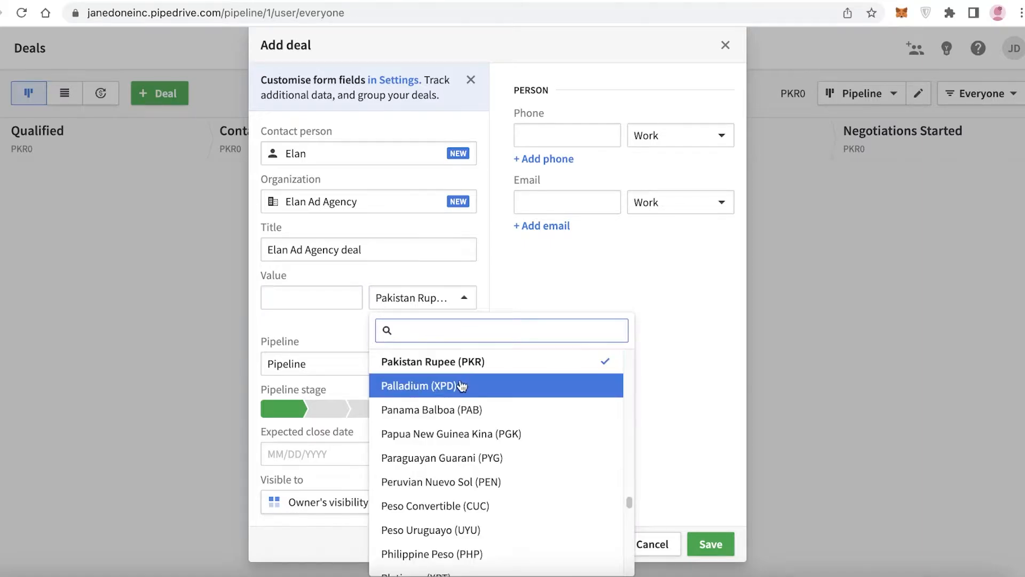
scroll(475, 406, down, 5)
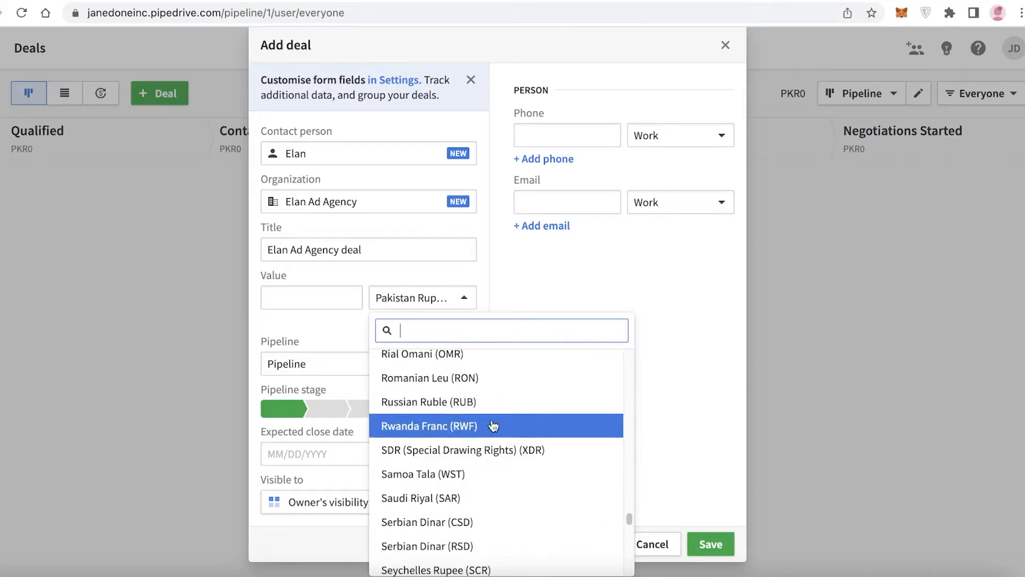
click(641, 395)
Set the deal value to 100000
click(280, 293)
text(a)
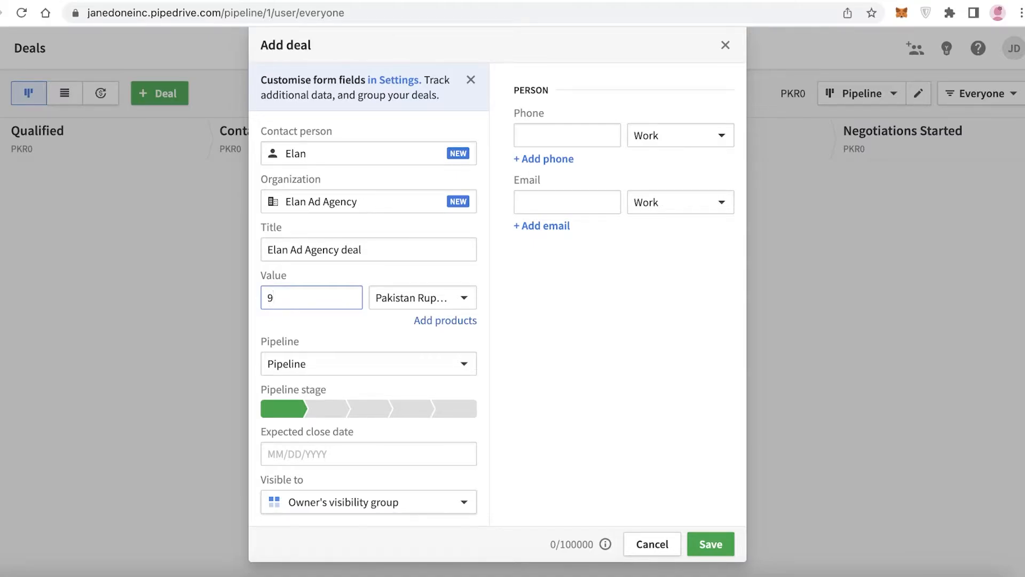
text(9)
key(BackSpace)
text(00000)
click(328, 357)
click(329, 356)
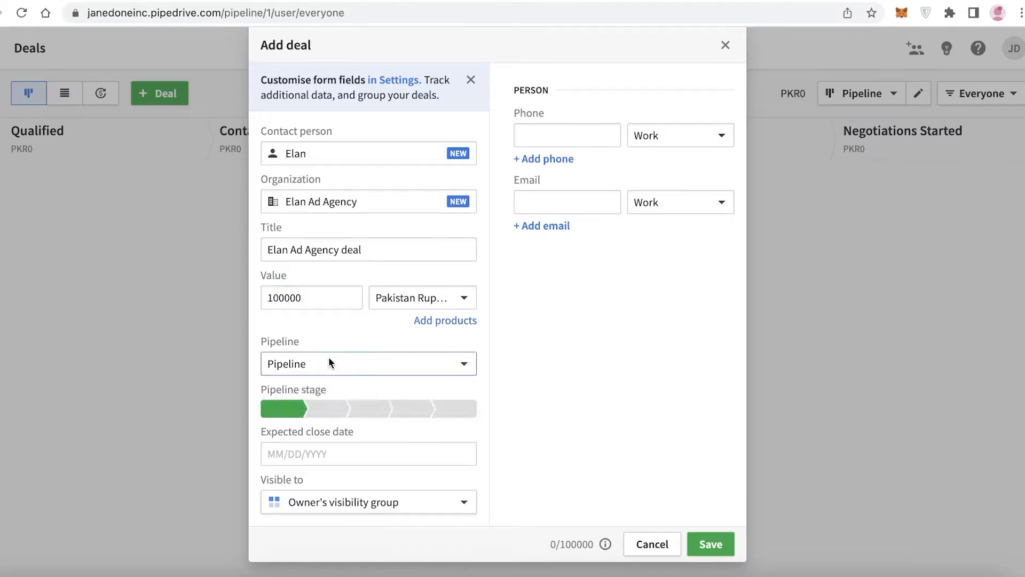
Step the deal through each pipeline stage and return it to Qualified
click(291, 409)
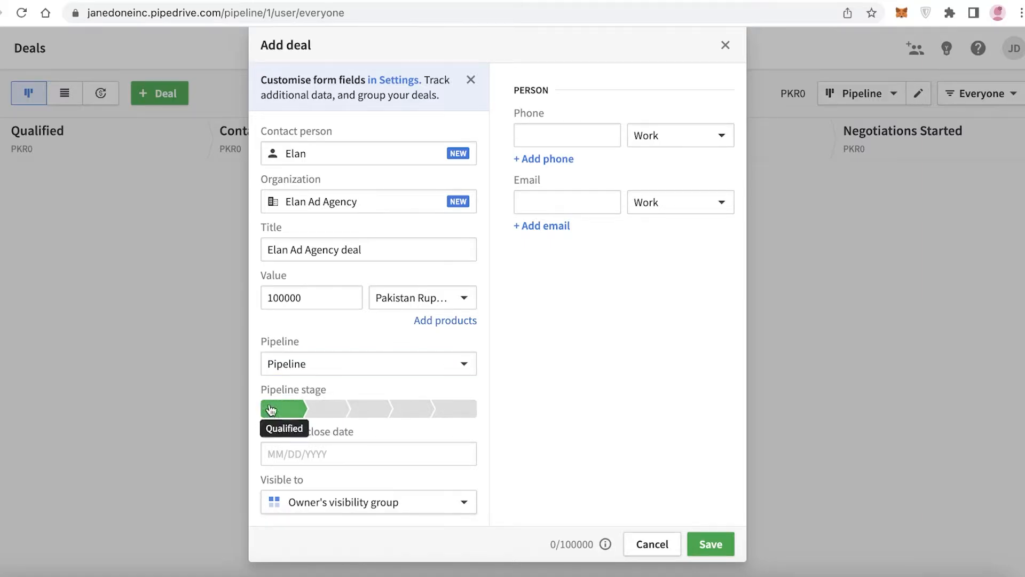
click(329, 409)
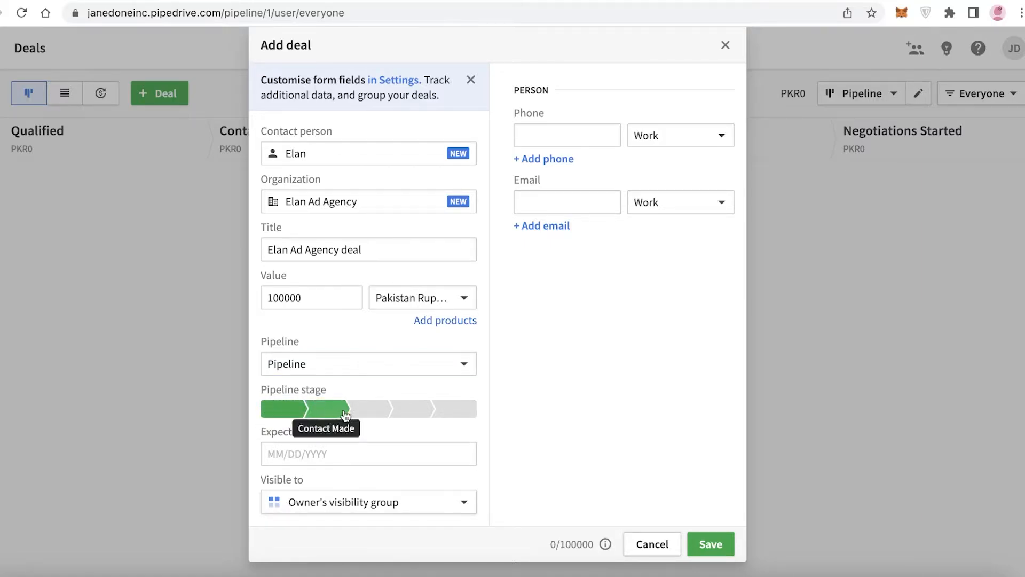
click(363, 416)
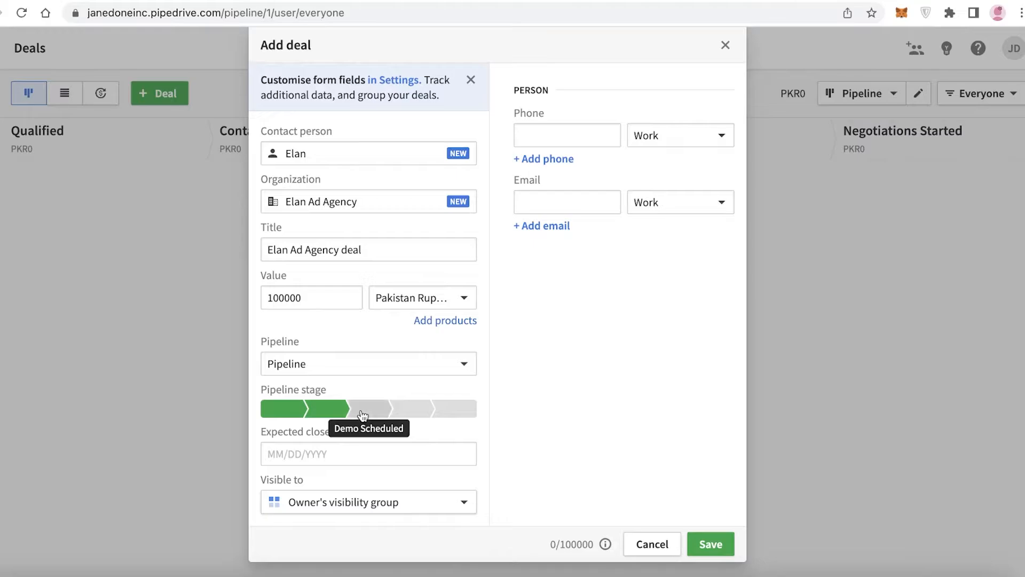
click(405, 416)
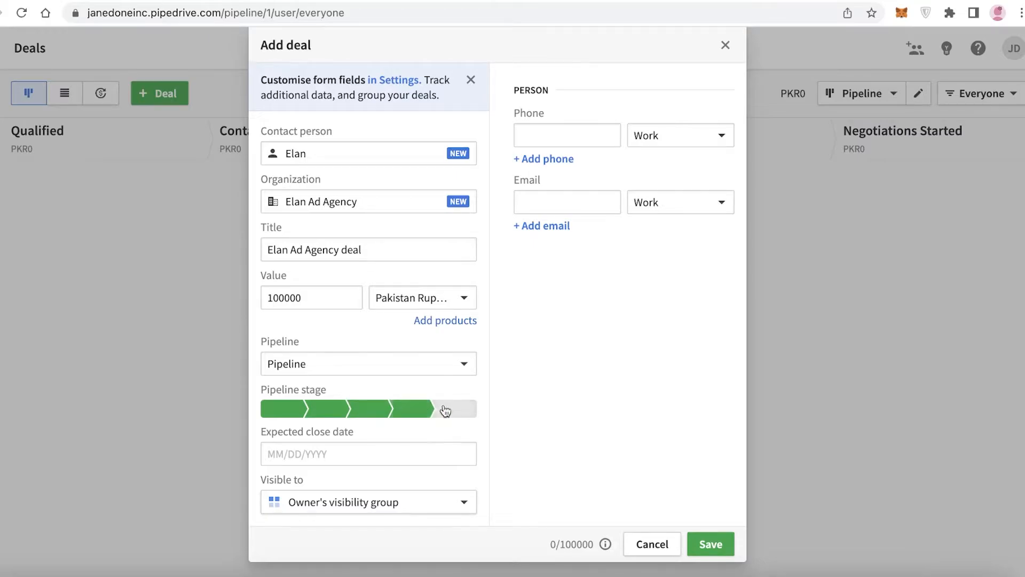
click(275, 417)
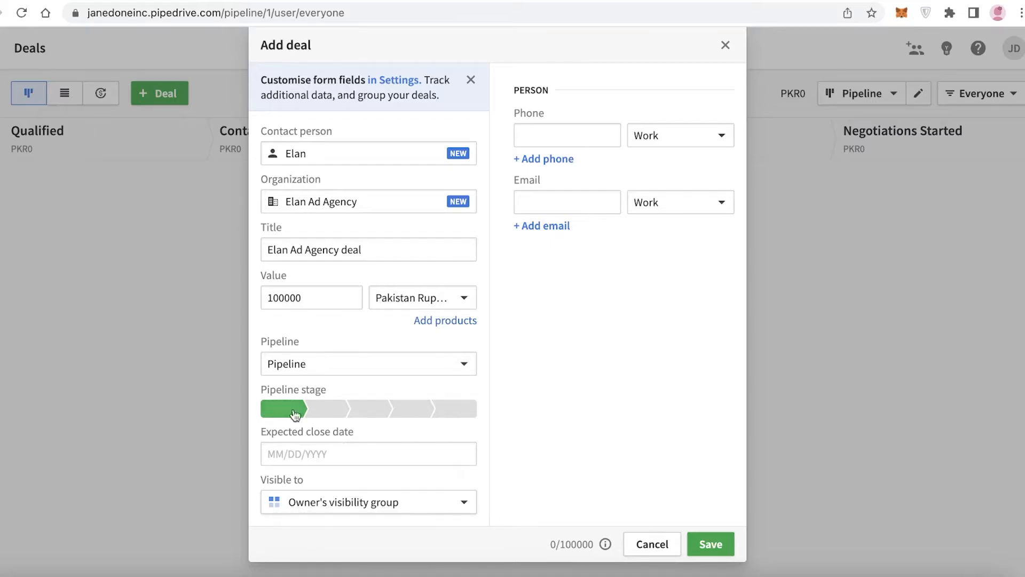
Set the expected close date to 06/30/2022 and the pipeline stage to Contact Made
click(392, 456)
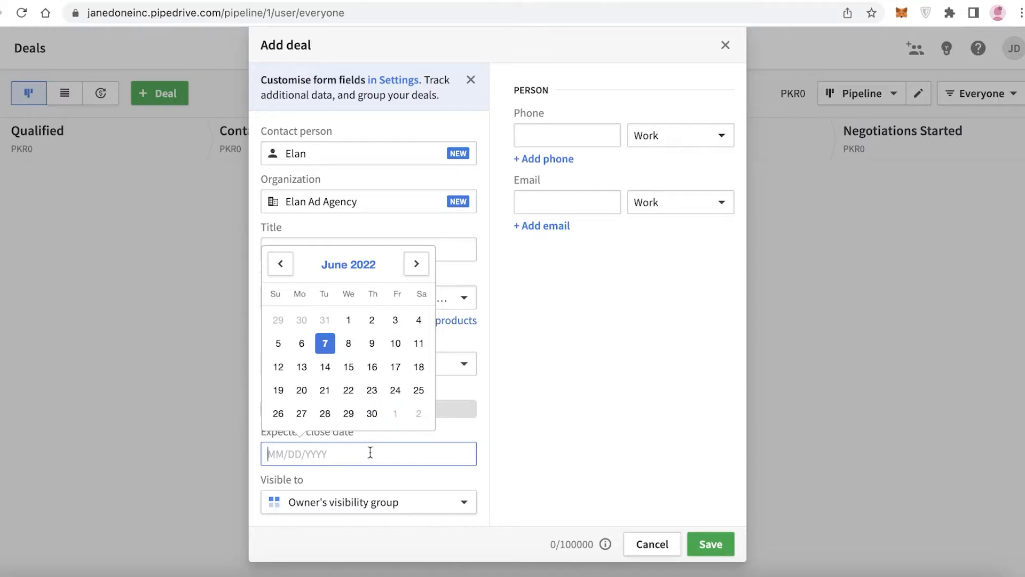
click(372, 413)
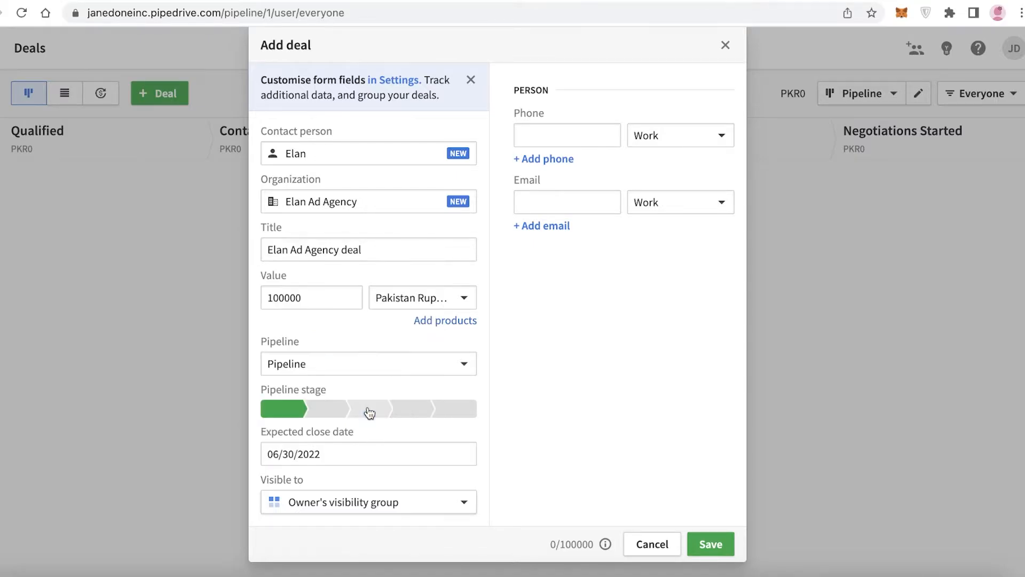
click(327, 409)
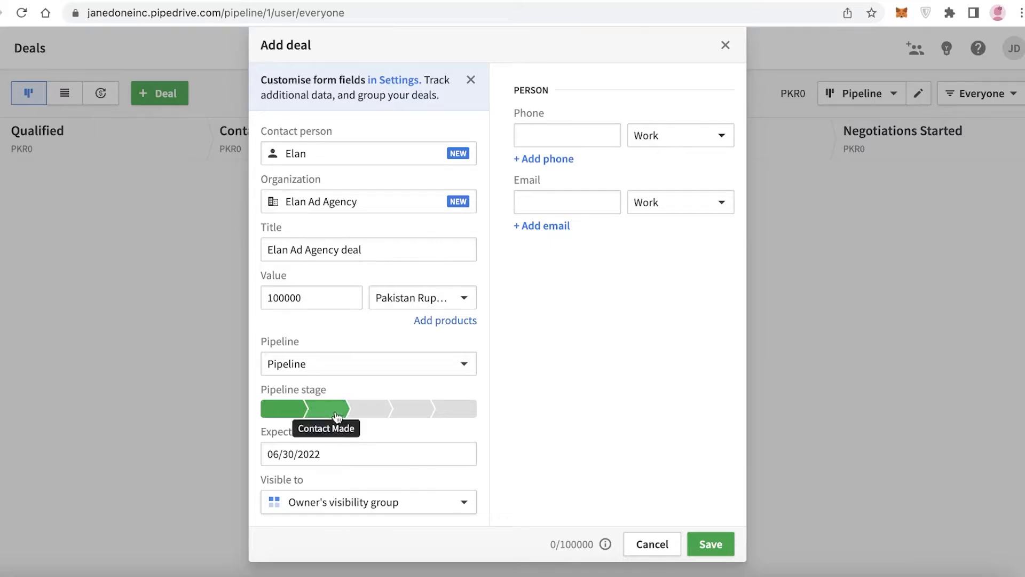
Make the deal visible to the entire company and save it
click(458, 508)
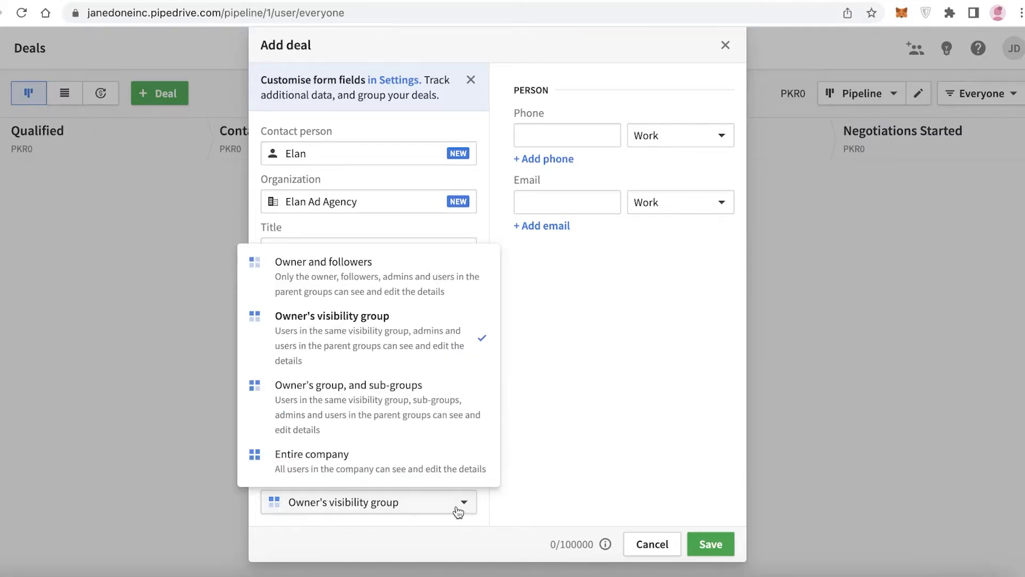
click(375, 474)
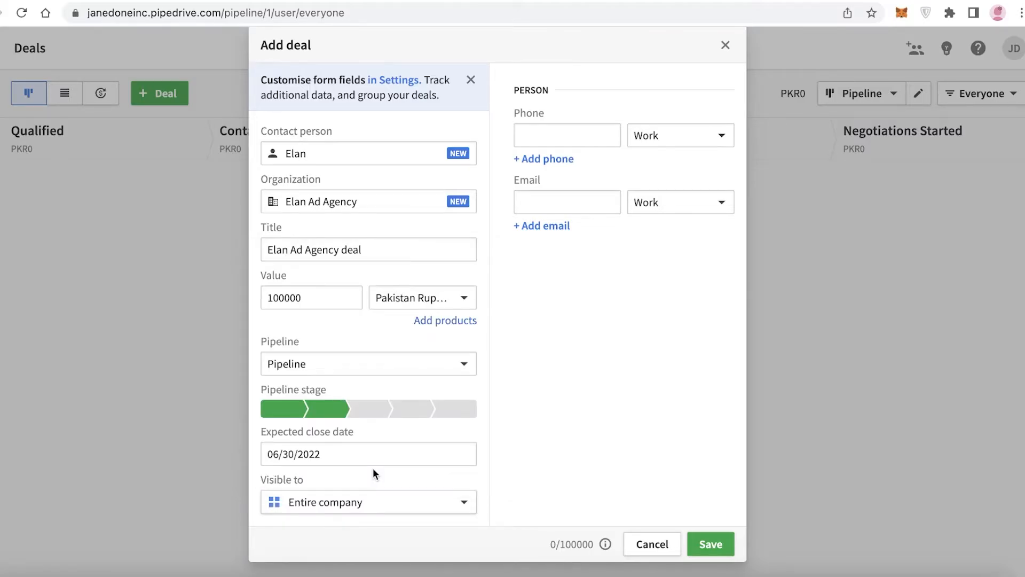
click(718, 543)
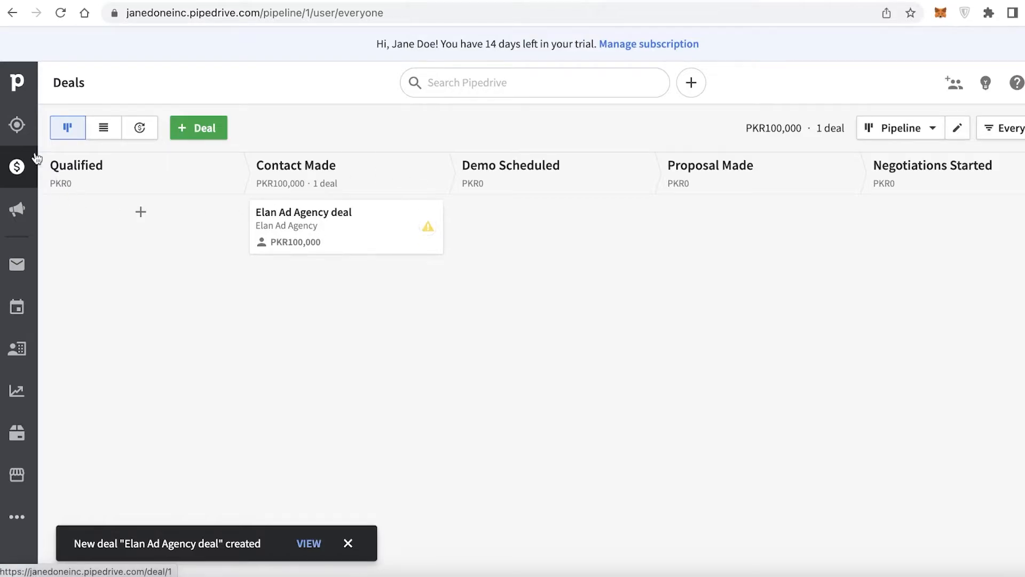
Browse the Leads Inbox, its add-lead dialog and the Live Chat page
click(11, 125)
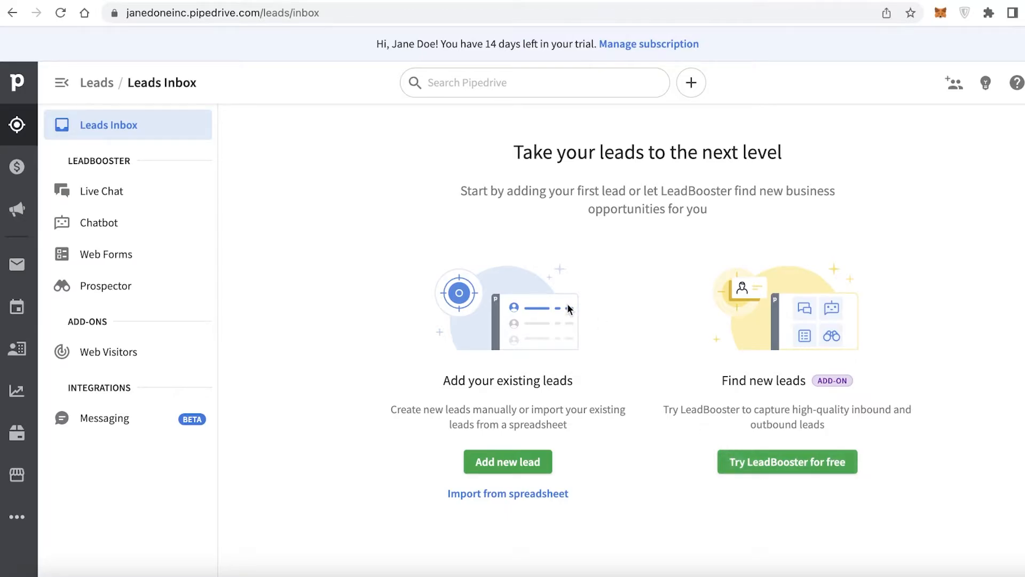
click(508, 463)
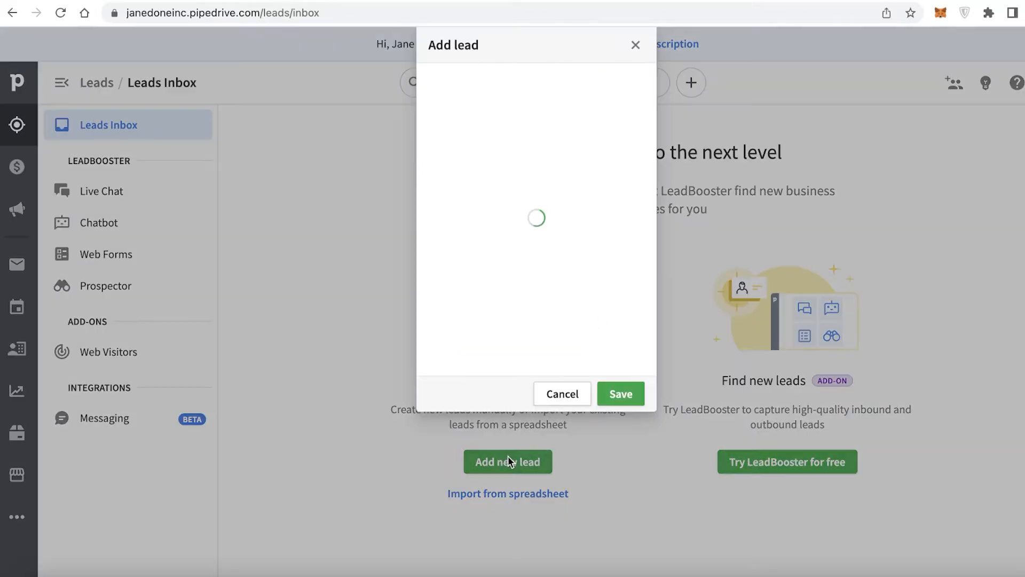
click(767, 45)
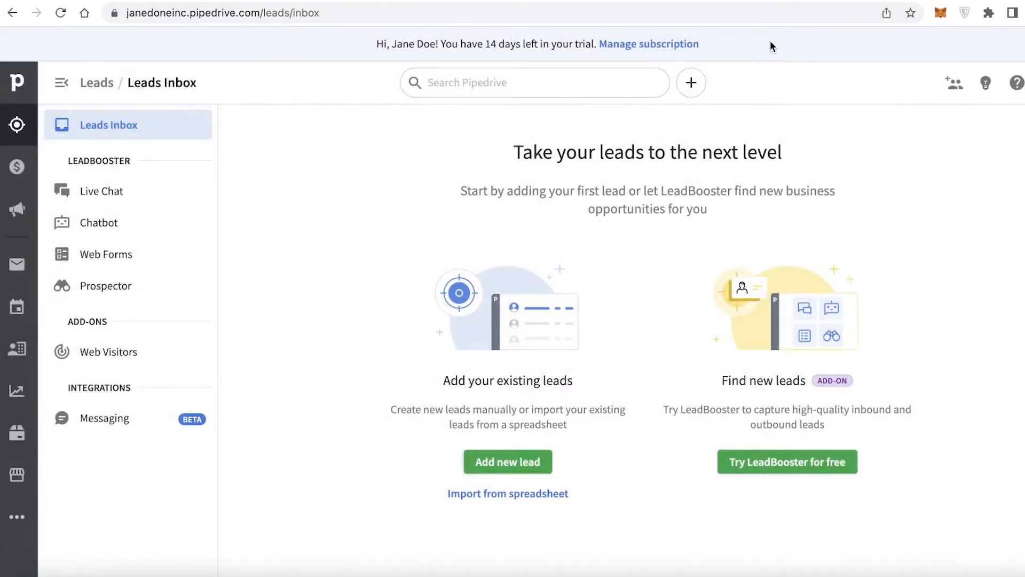
click(137, 190)
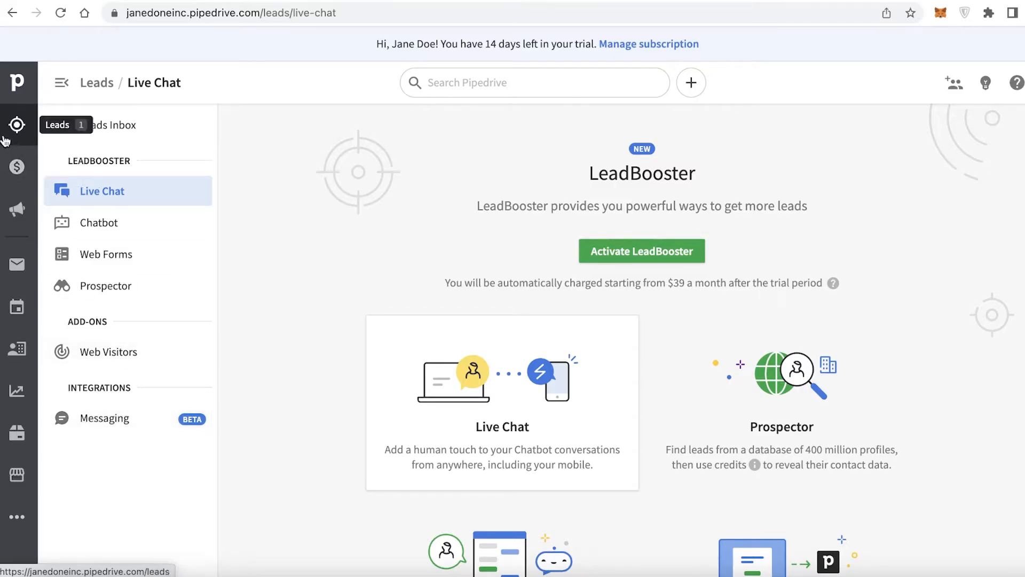
Start a new pipeline from the Deals view and add a new stage after Negotiations Started
click(17, 167)
click(216, 125)
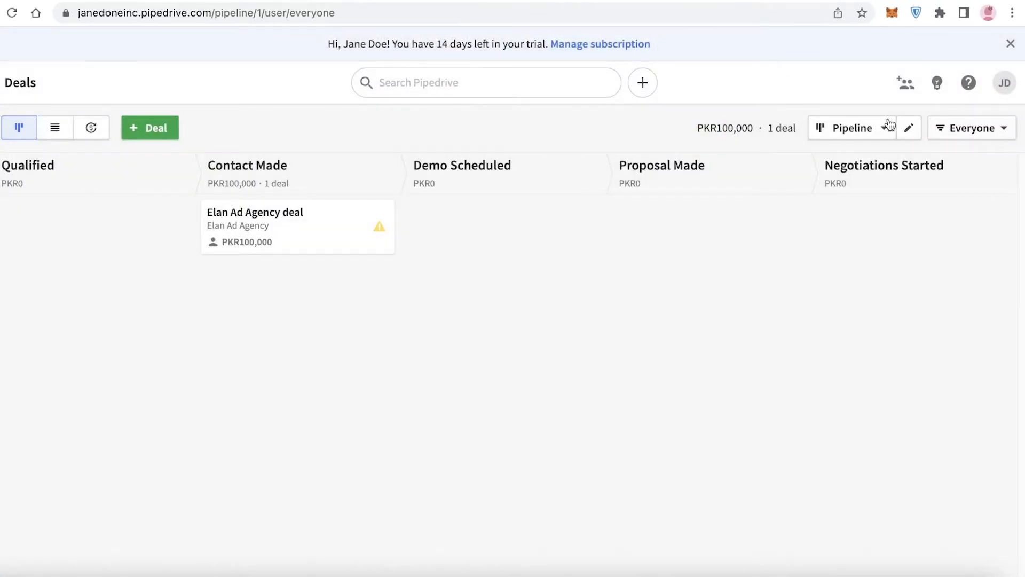
click(932, 127)
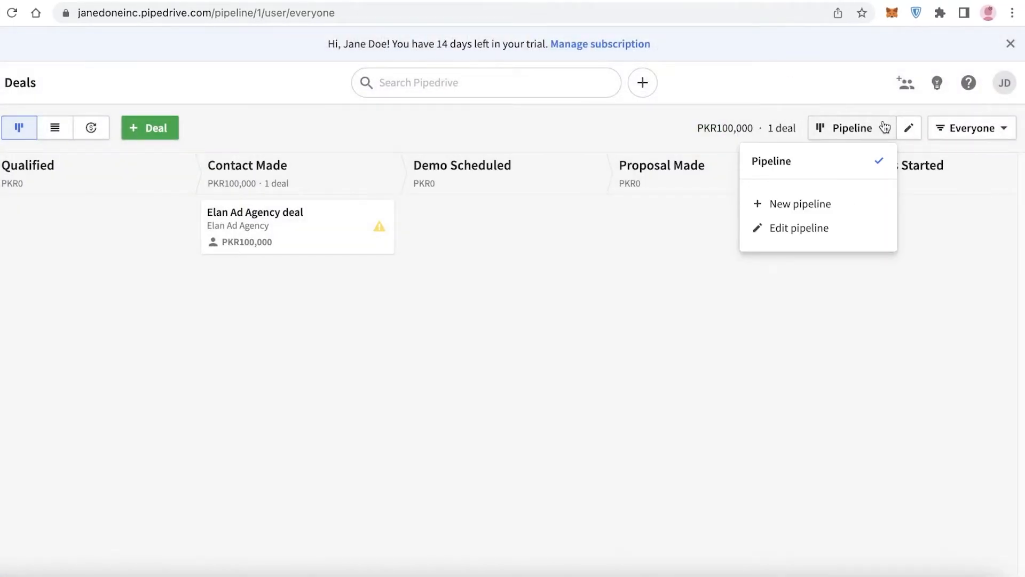
click(827, 208)
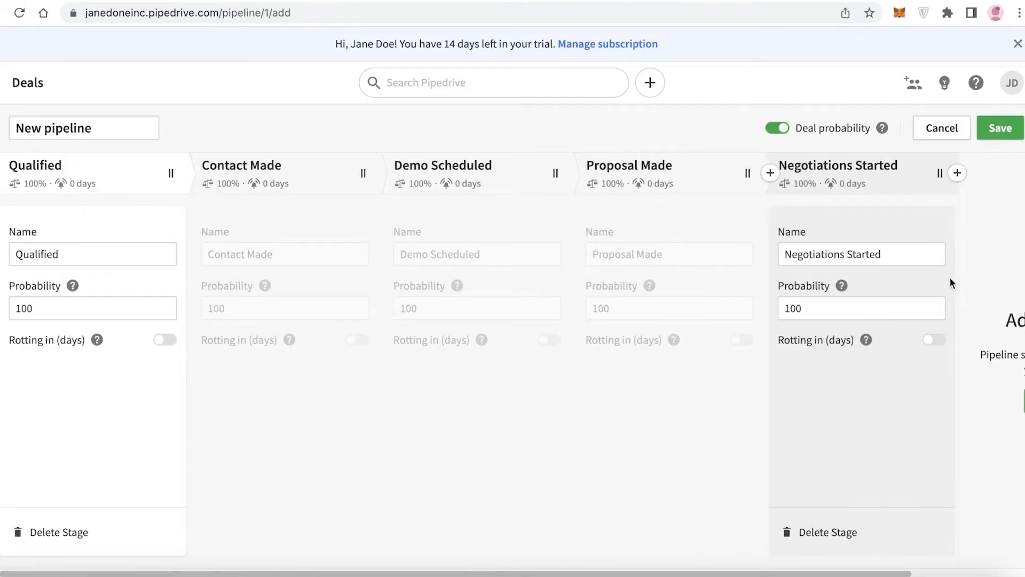
scroll(267, 568, right, 5)
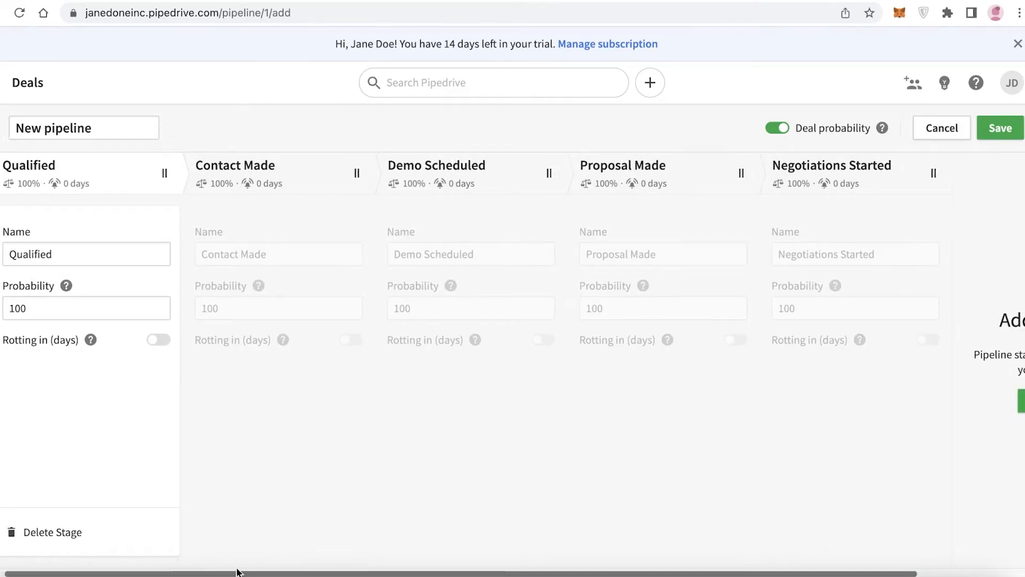
scroll(294, 566, left, 4)
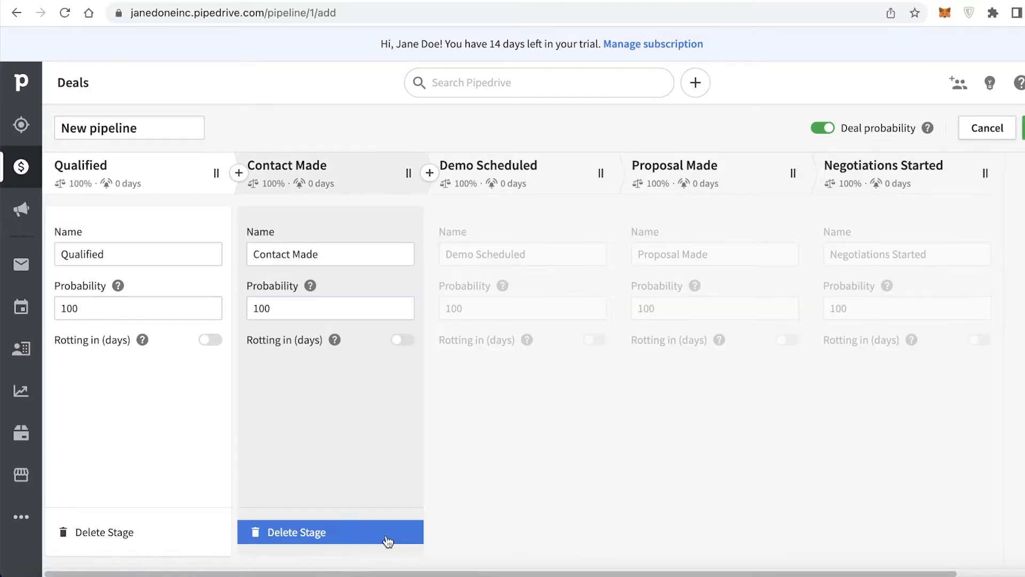
scroll(480, 374, right, 4)
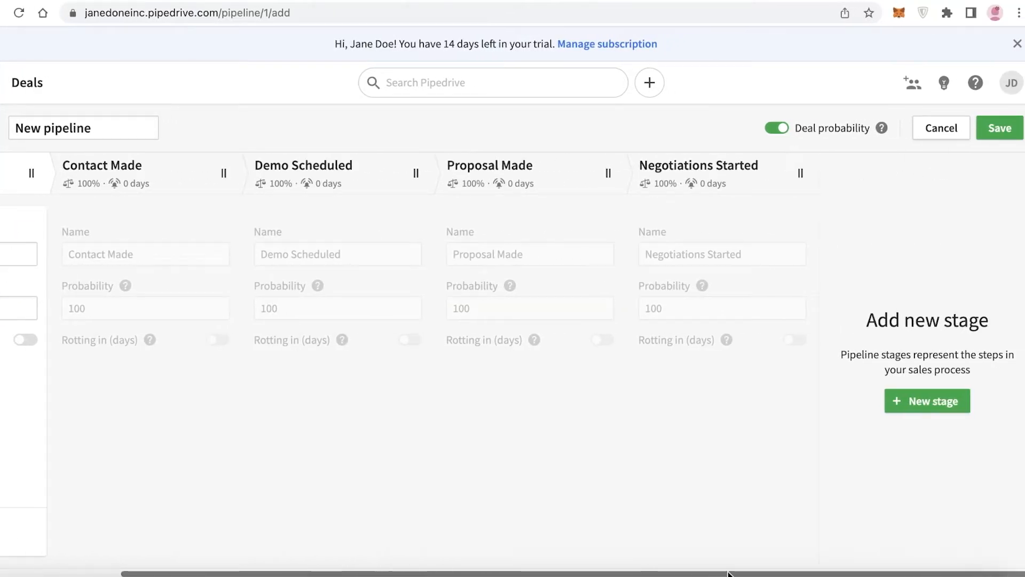
click(931, 409)
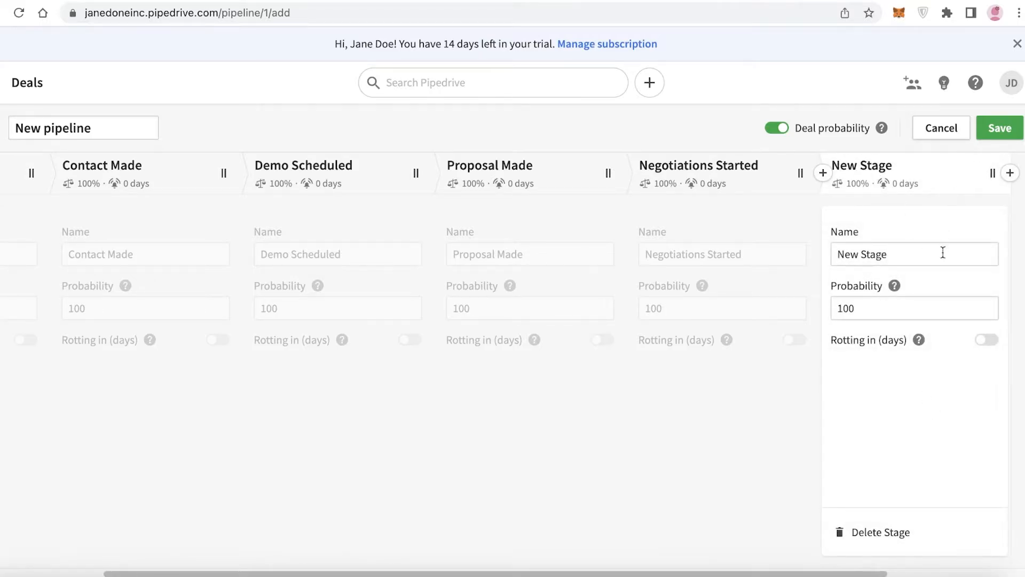
Name the new stage Deal Accepted
triple_click(908, 247)
key(BackSpace)
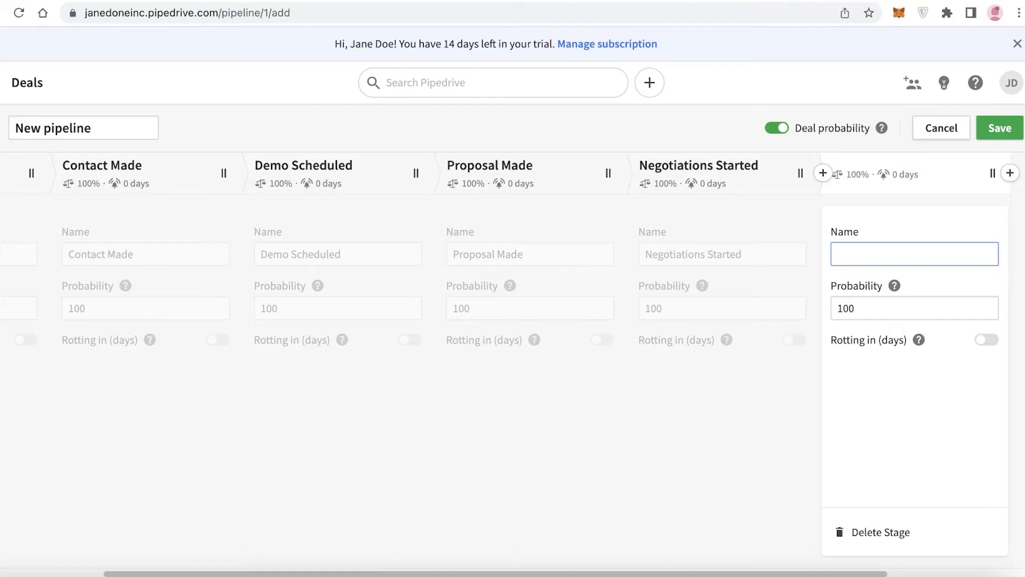
text(APPRO)
key(BackSpace)
key(BackSpace)
key(BackSpace)
key(BackSpace)
key(BackSpace)
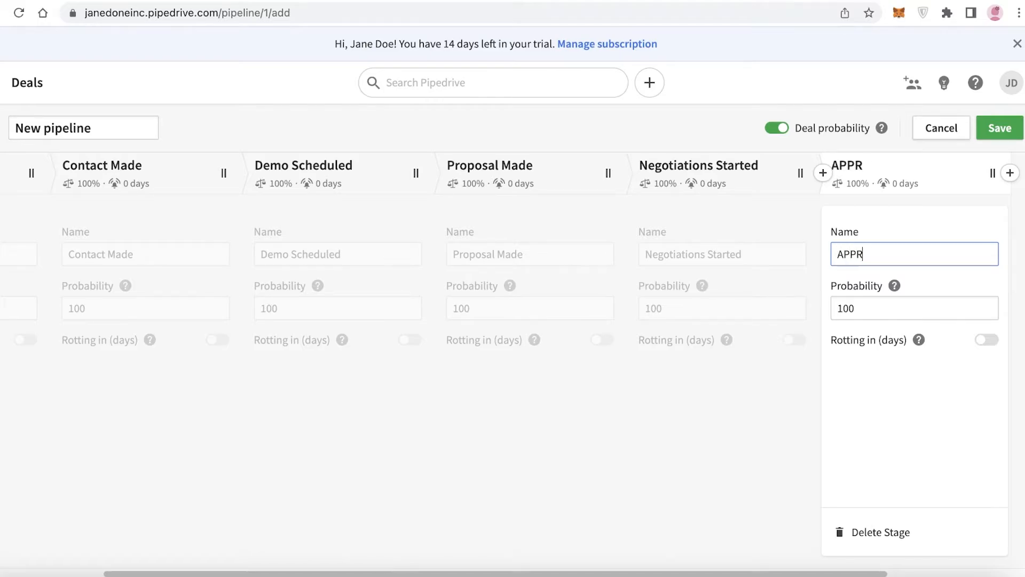
text(Deal Accepted)
Set the Deal Accepted stage's probability to 50 and save the new pipeline
double_click(919, 317)
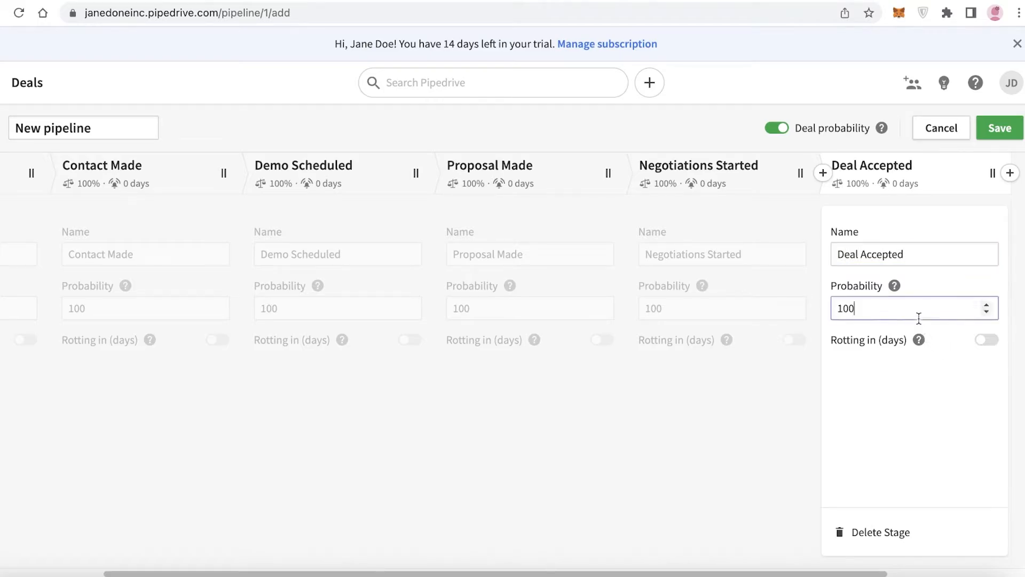
text(50)
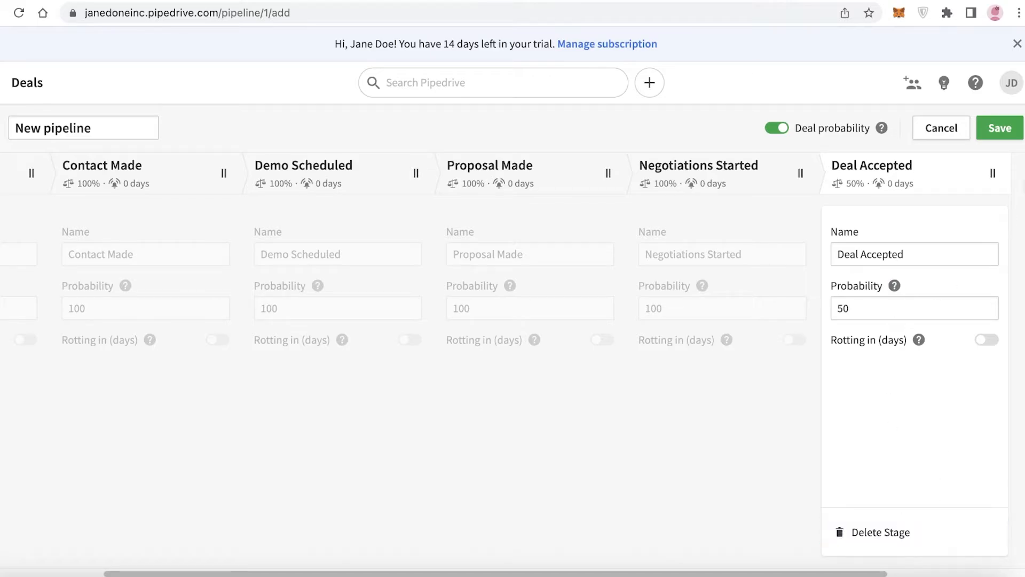
click(1016, 137)
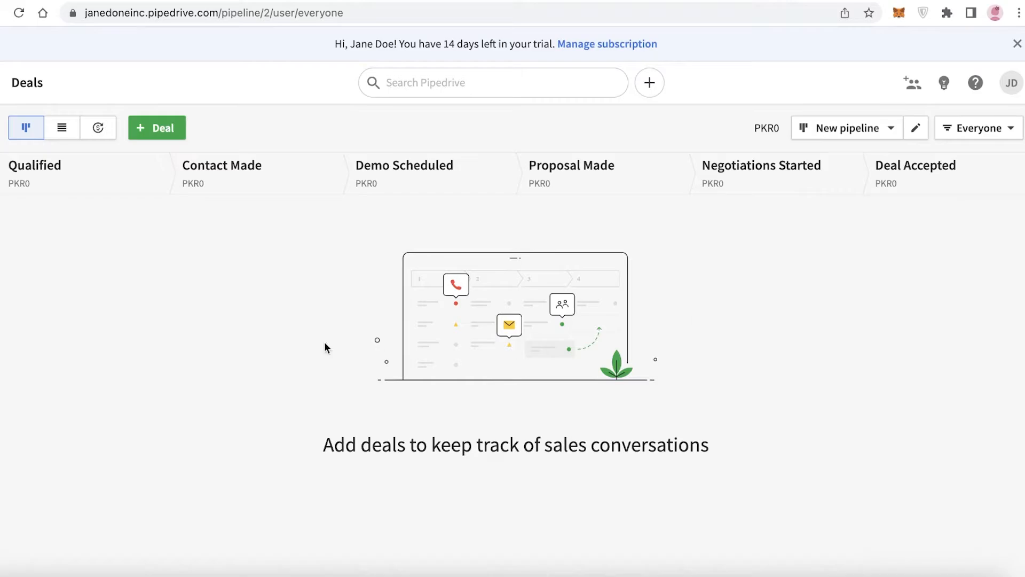
Open Campaigns, scroll through its overview and follow the start crafting emails link to the add-on page
click(29, 207)
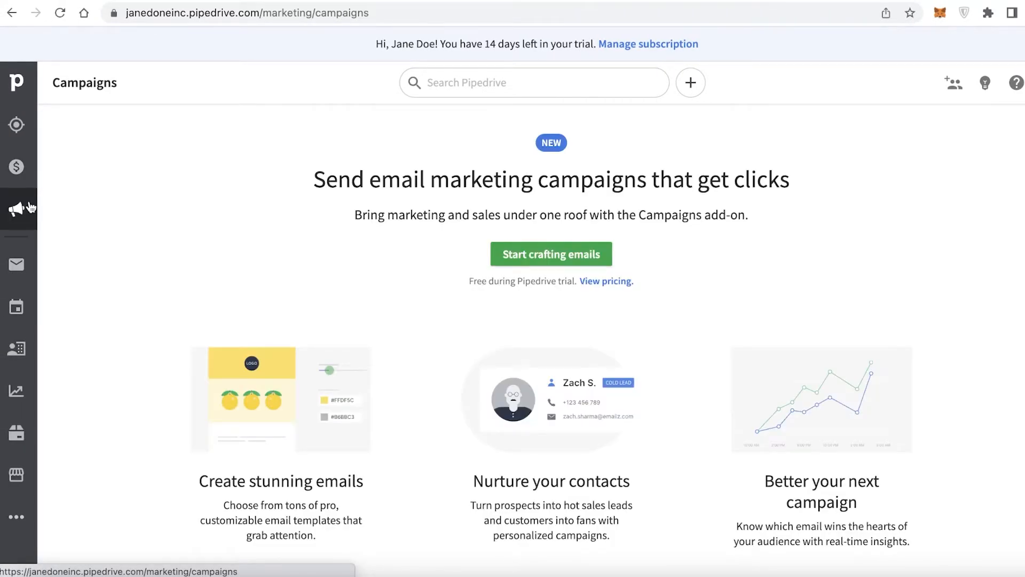
scroll(77, 239, down, 5)
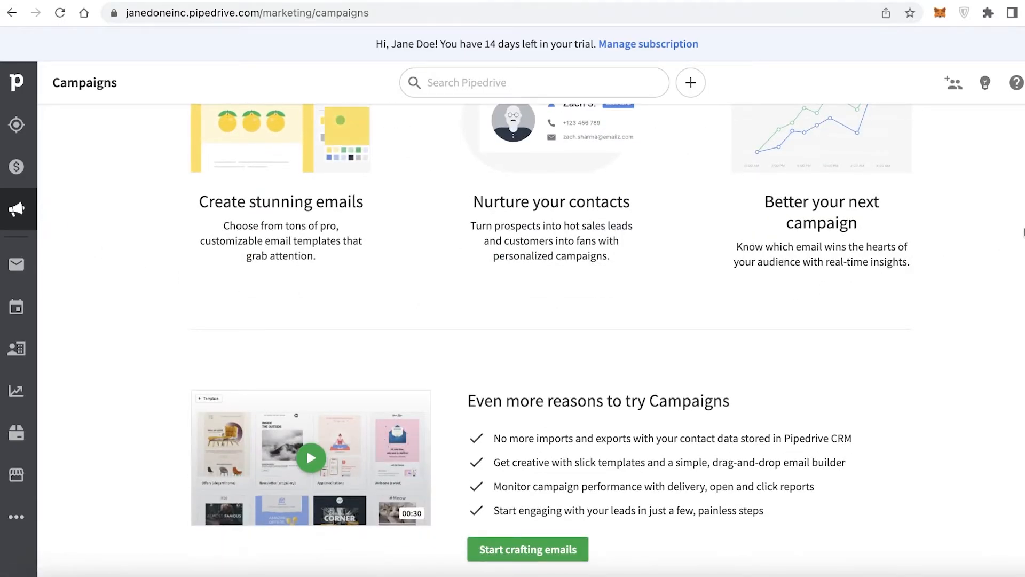
scroll(534, 331, up, 5)
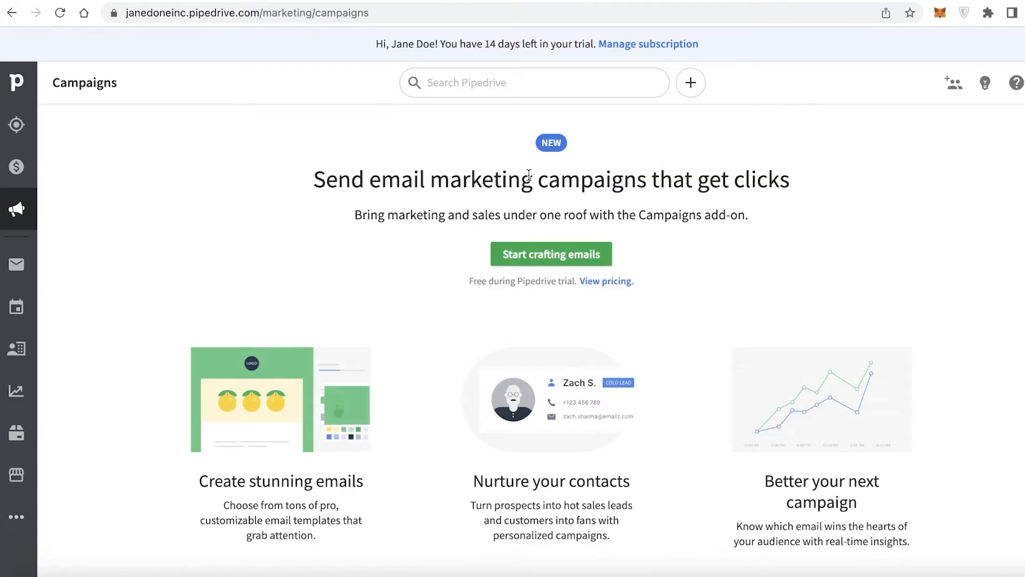
click(566, 252)
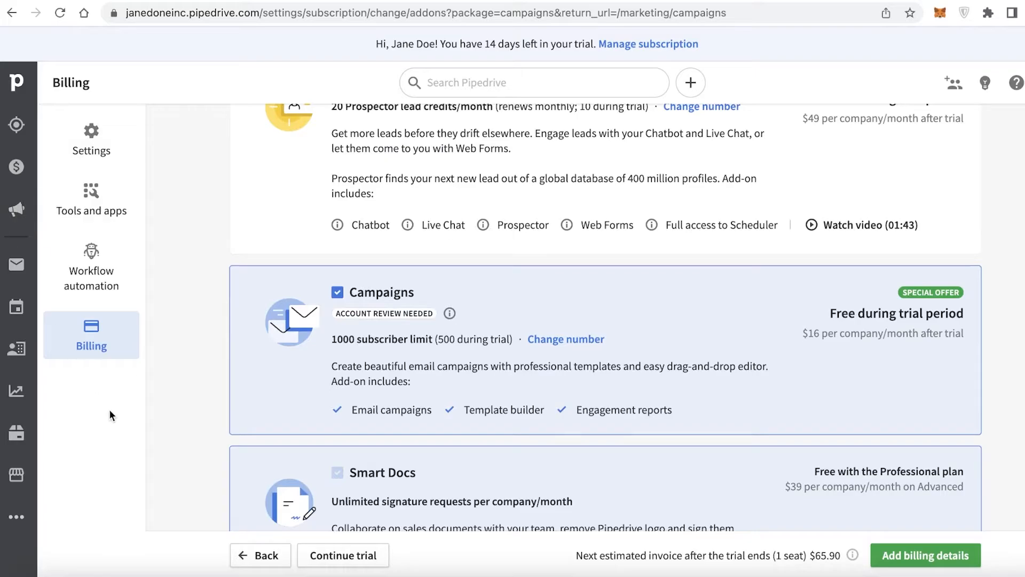
Open Mail and scroll through its welcome page
click(27, 273)
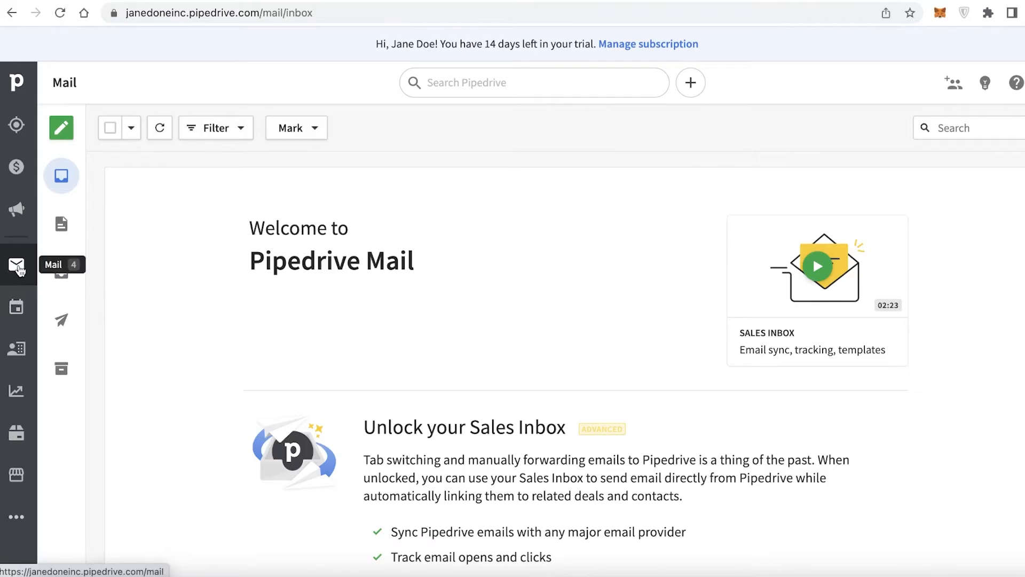
scroll(393, 247, down, 6)
scroll(417, 250, up, 6)
scroll(418, 250, down, 6)
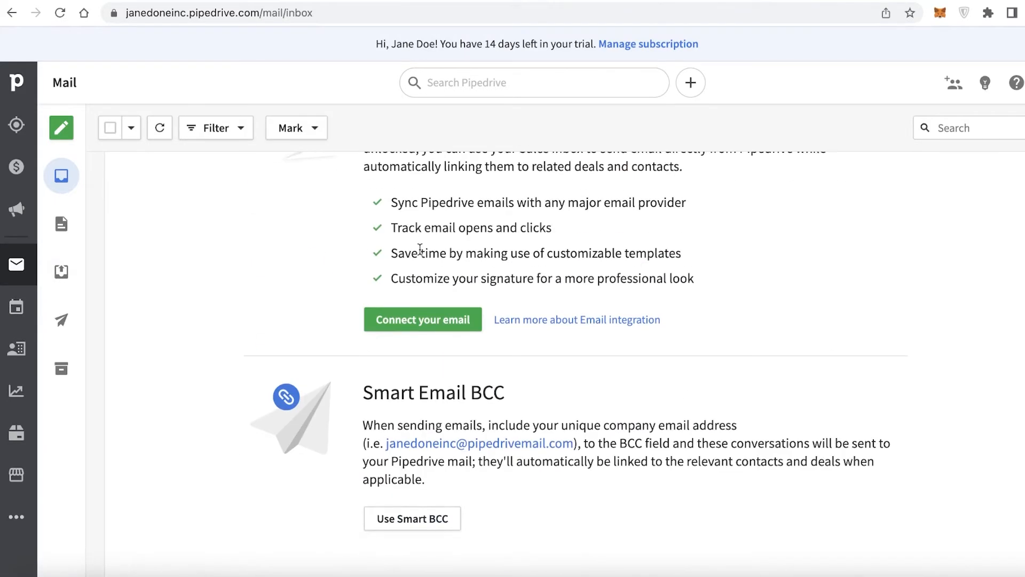
Open Activities and start a new Meeting activity titled Elan Firms
click(21, 301)
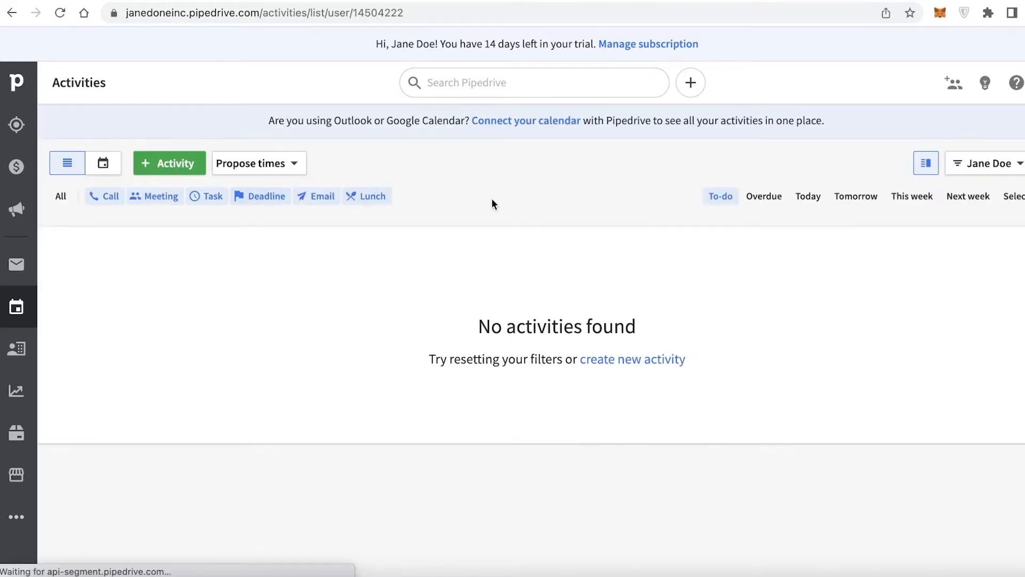
click(161, 163)
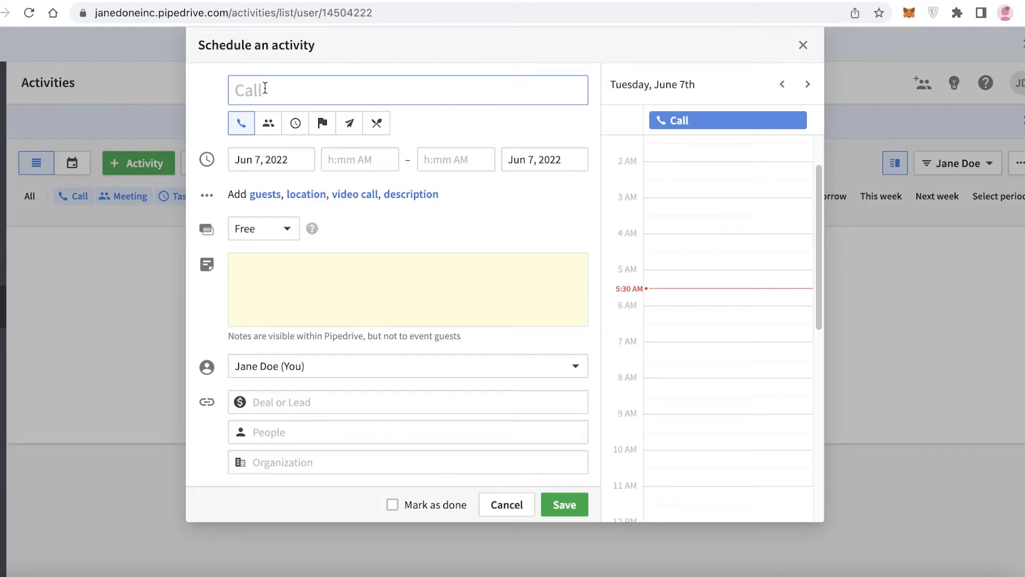
text(A)
click(268, 123)
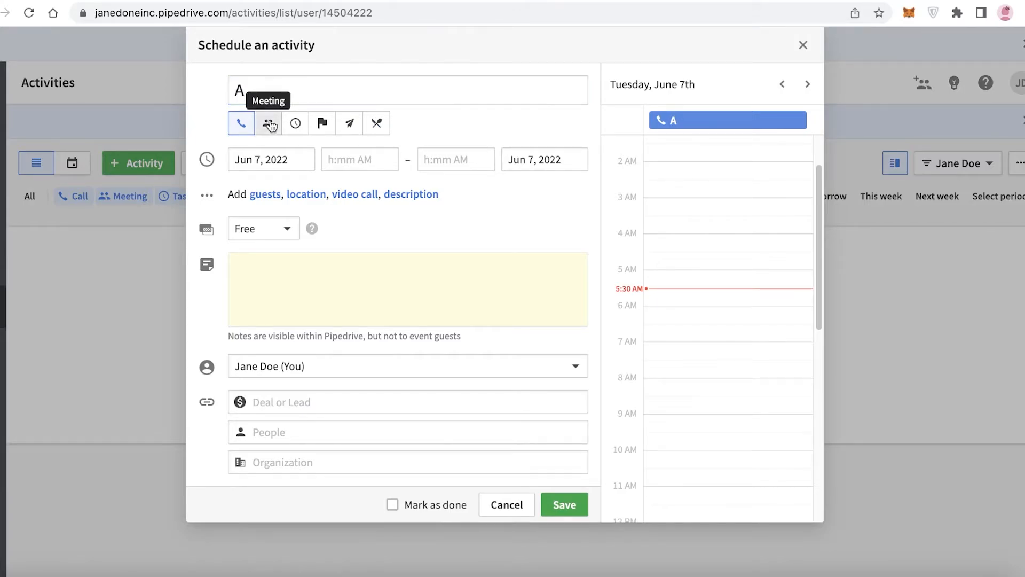
click(304, 91)
key(ctrl+a)
key(BackSpace)
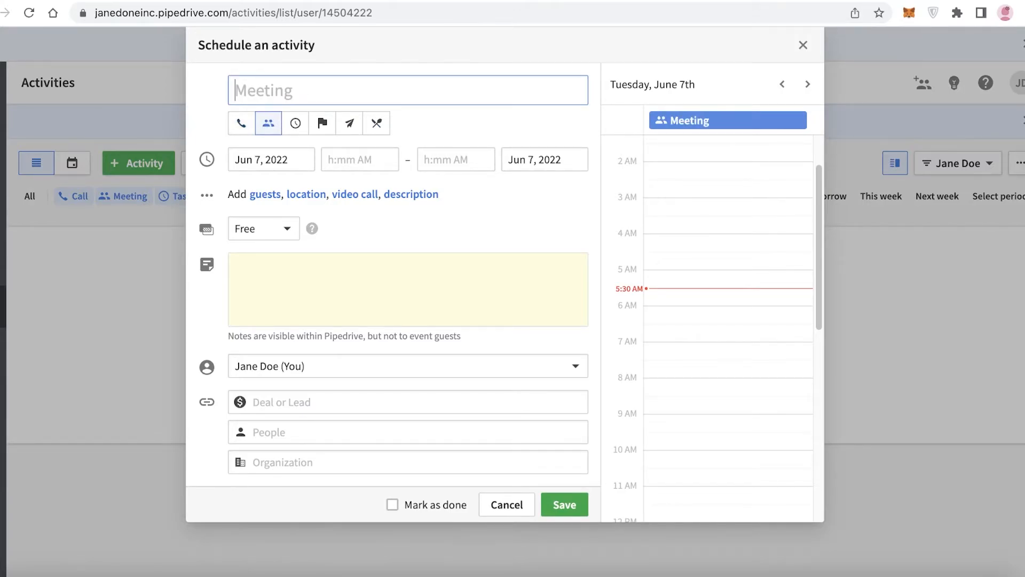
text(Elan Firms)
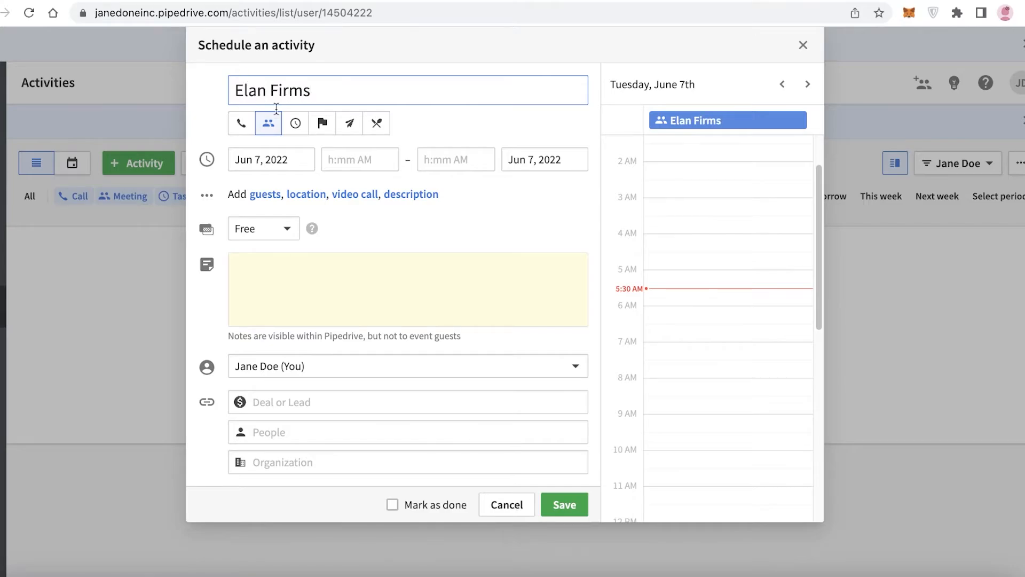
Set the meeting's availability to Busy
click(302, 287)
click(261, 230)
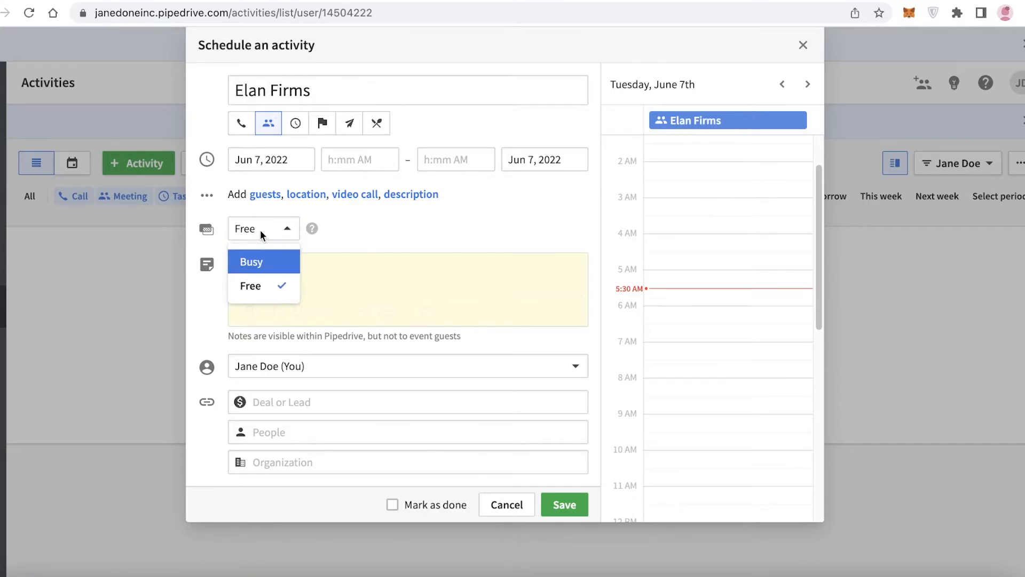
click(265, 262)
click(267, 233)
click(272, 275)
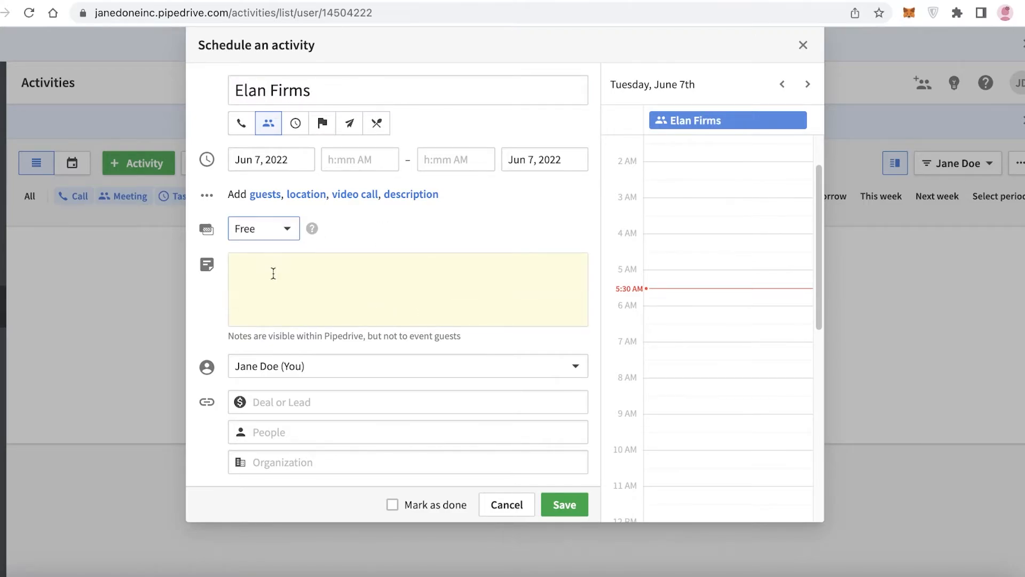
click(269, 230)
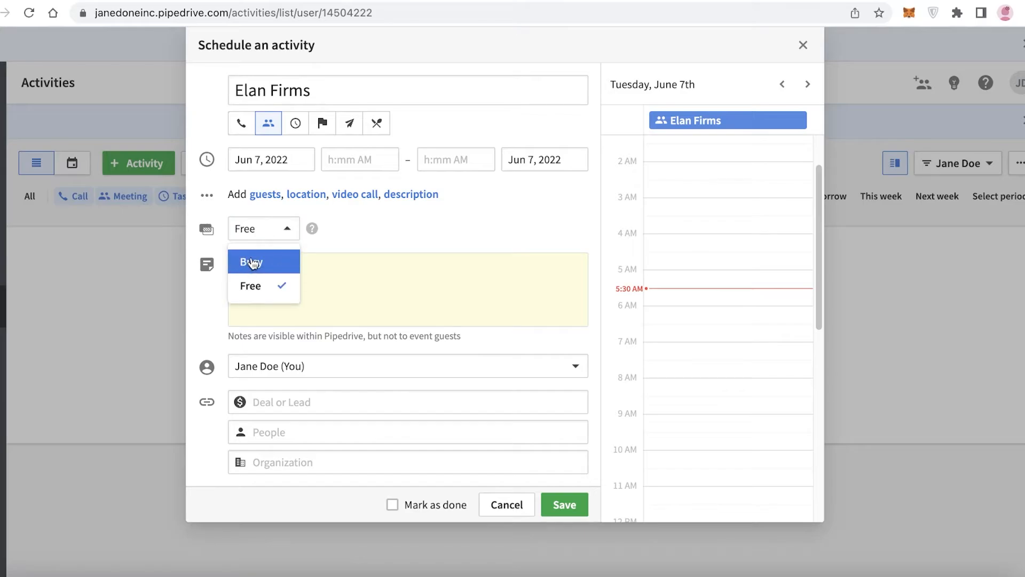
click(252, 261)
click(262, 230)
click(295, 258)
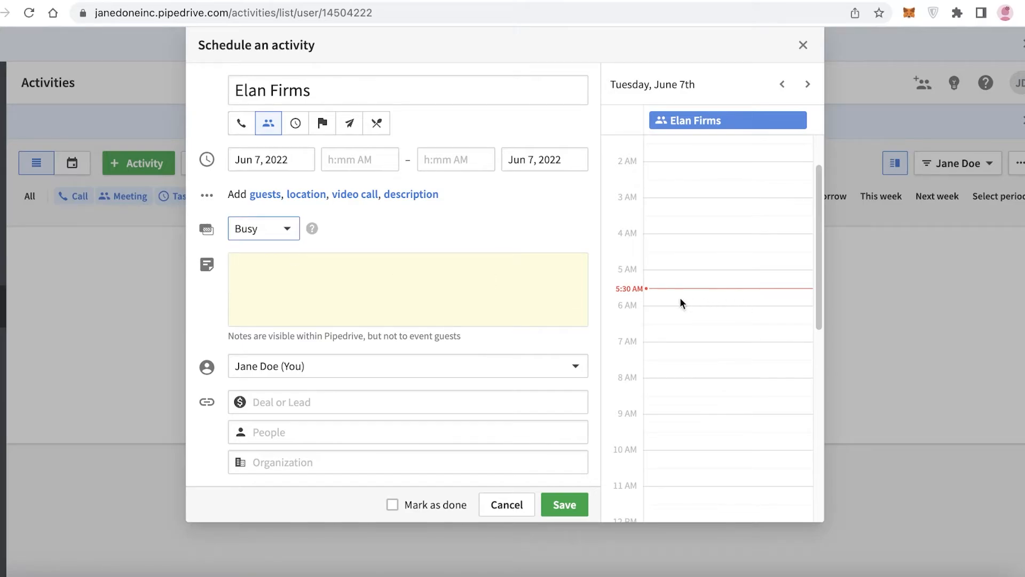
Place the meeting on the calendar for Jun 7, 2022 from 10:45 AM to 12:00 PM
drag(680, 303, 674, 272)
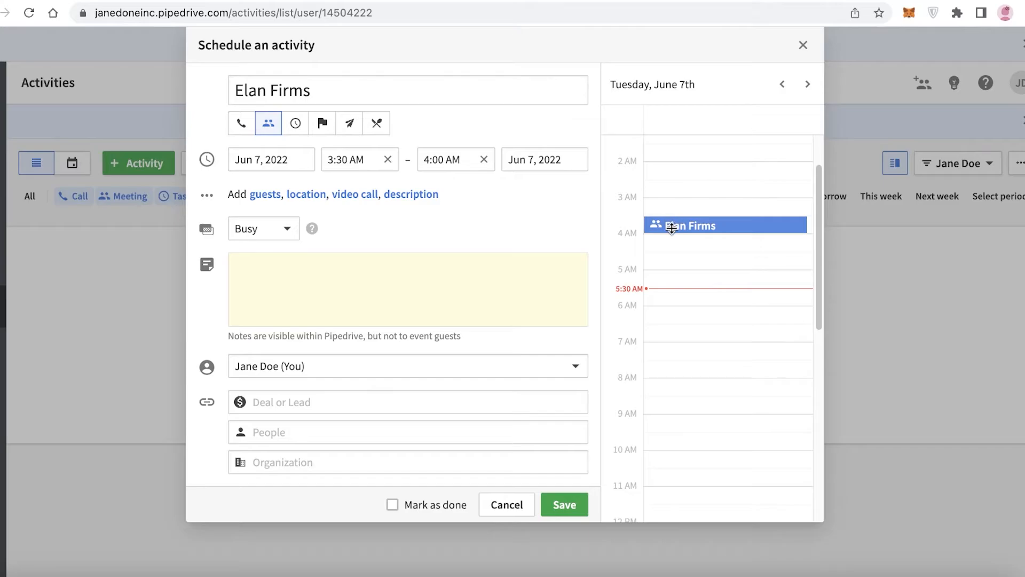
drag(672, 228, 688, 356)
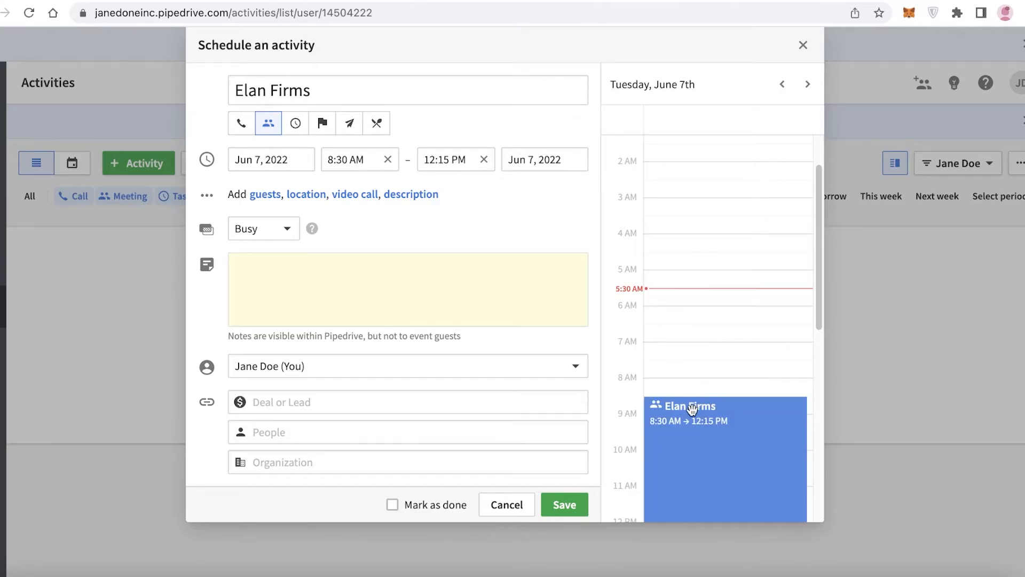
mouse_move(693, 410)
mouse_down()
mouse_move(694, 308)
mouse_move(694, 458)
mouse_move(694, 391)
mouse_move(696, 405)
mouse_up()
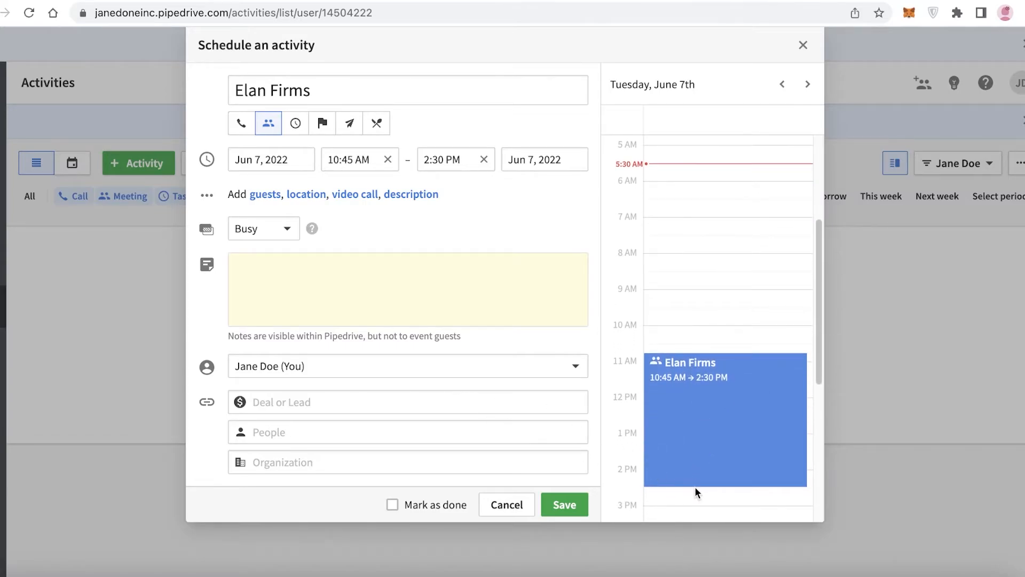
drag(691, 482, 716, 310)
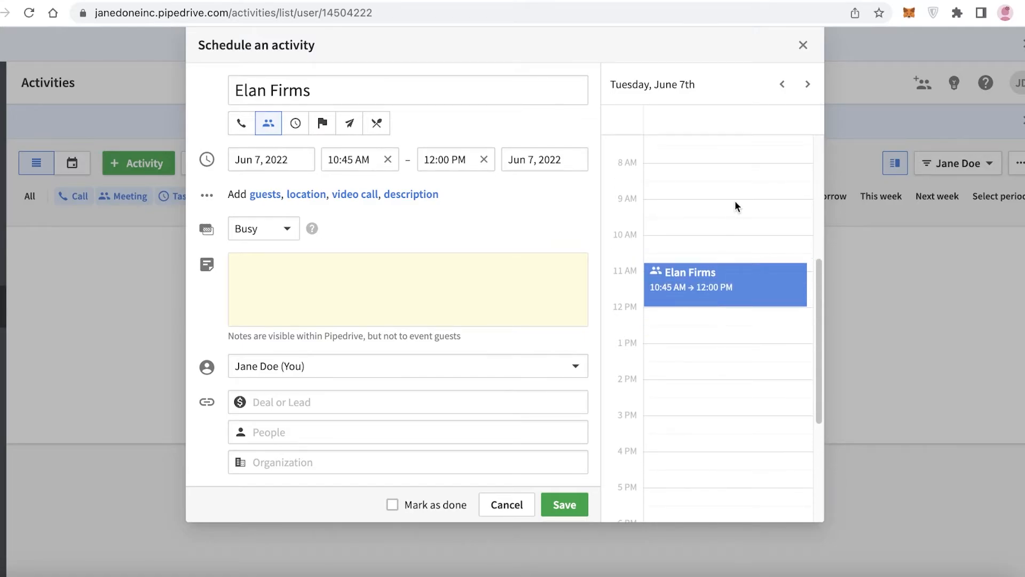
click(735, 205)
drag(692, 215, 689, 278)
Check the meeting's owner and link fields, then save the Elan Firms meeting activity
click(299, 369)
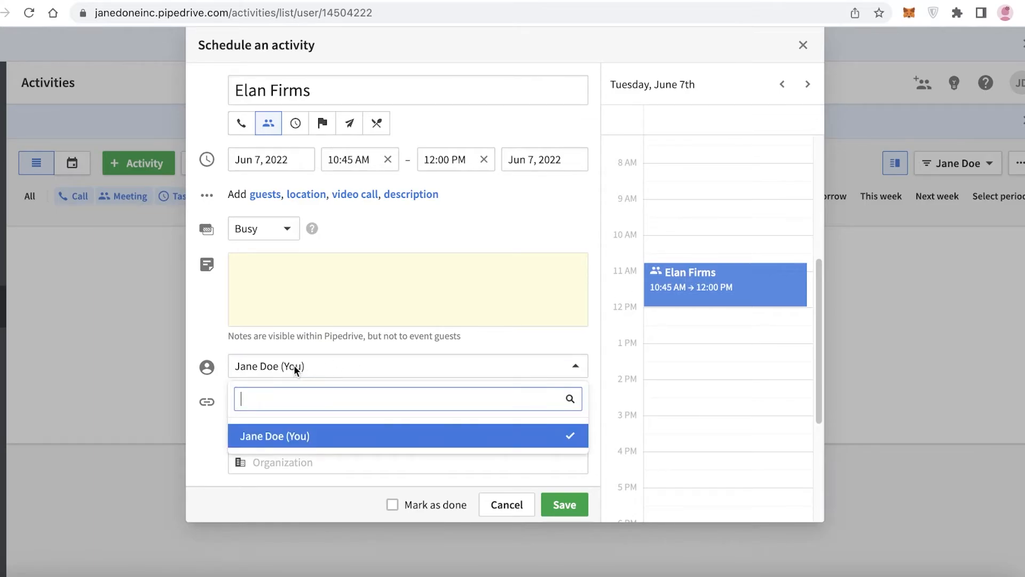
click(332, 363)
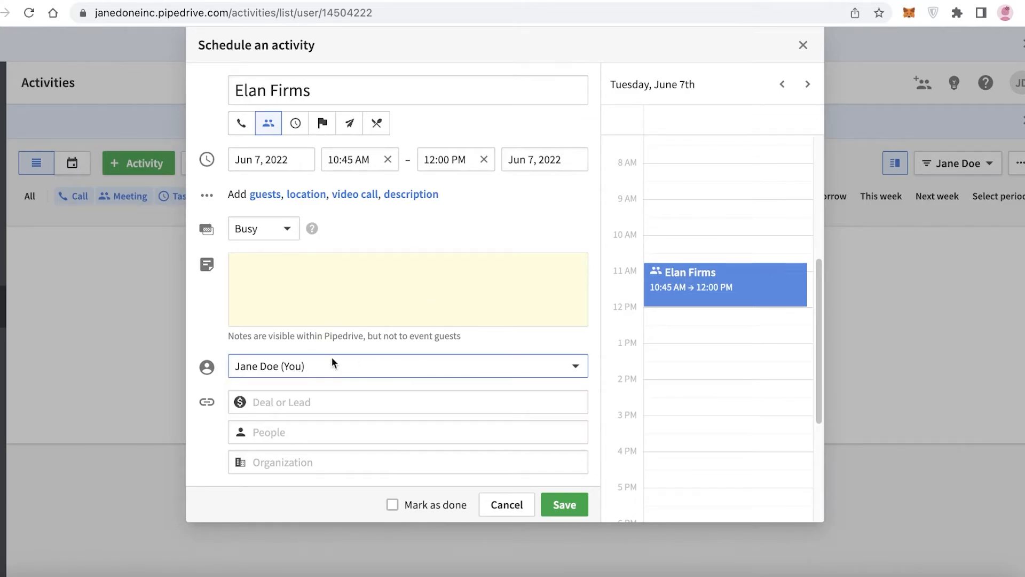
click(272, 398)
click(290, 425)
click(299, 408)
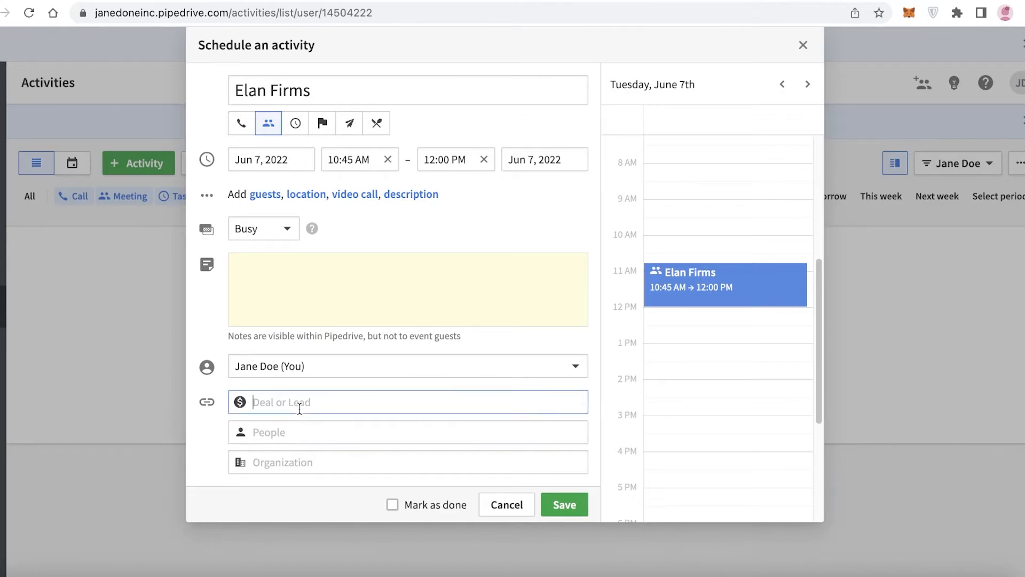
text(Elan)
click(211, 414)
click(263, 428)
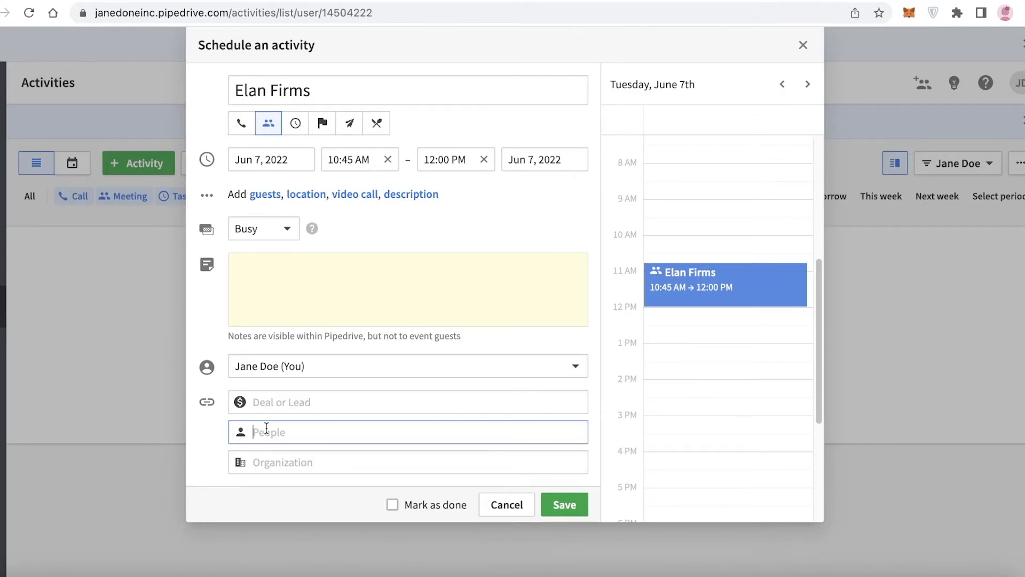
click(300, 404)
click(564, 505)
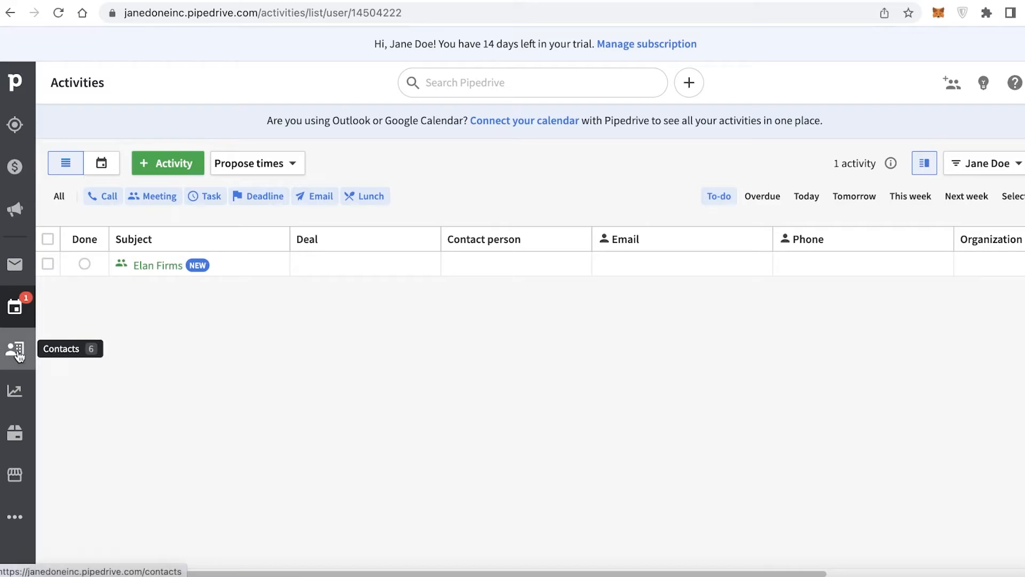
Open Contacts to view the People list, opening and closing the add-person form
click(0, 352)
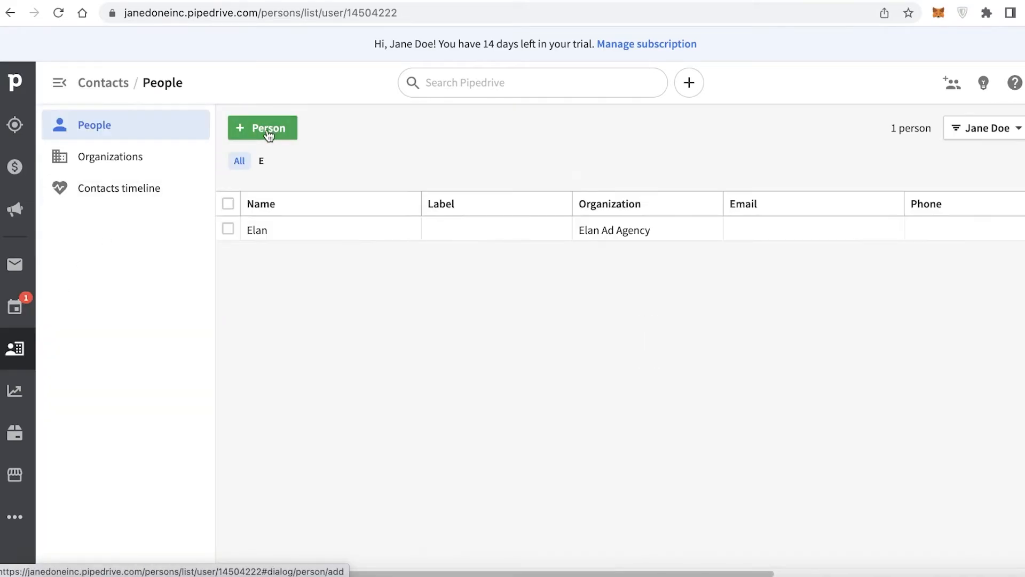
click(265, 128)
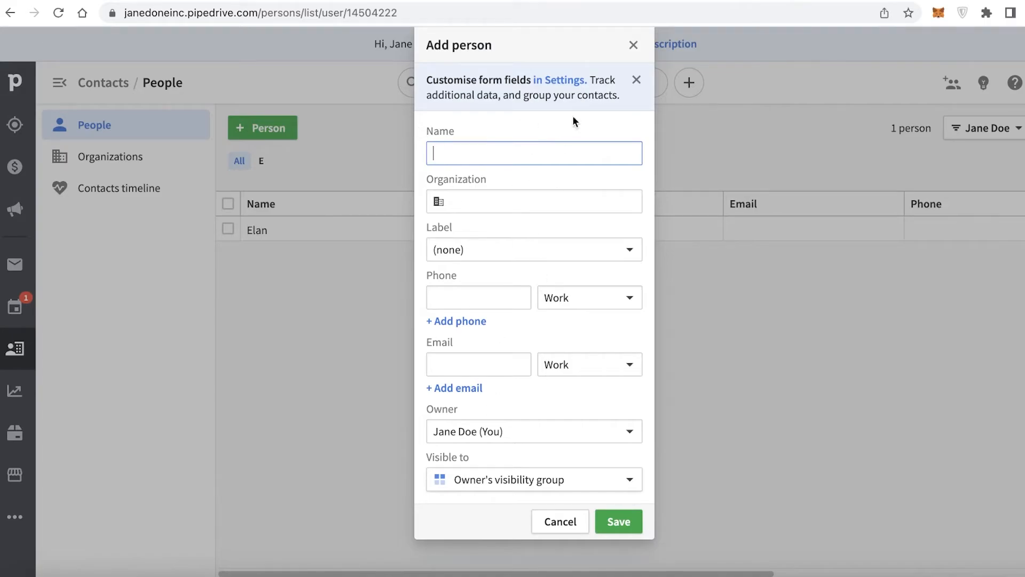
click(634, 45)
Open Insights, dismiss the welcome prompt, and scroll through the dashboard's reports
click(5, 396)
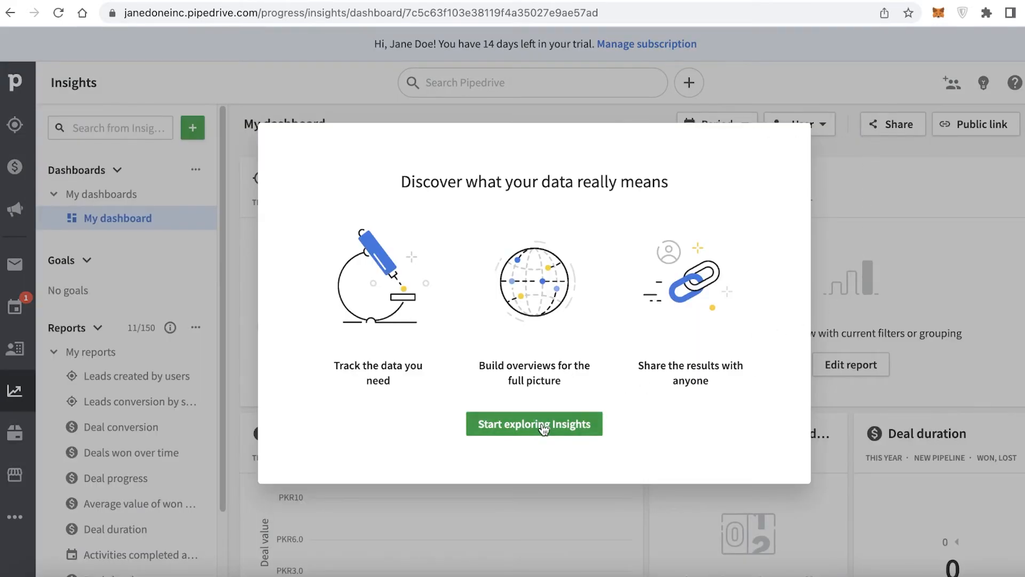
click(542, 423)
scroll(454, 193, down, 6)
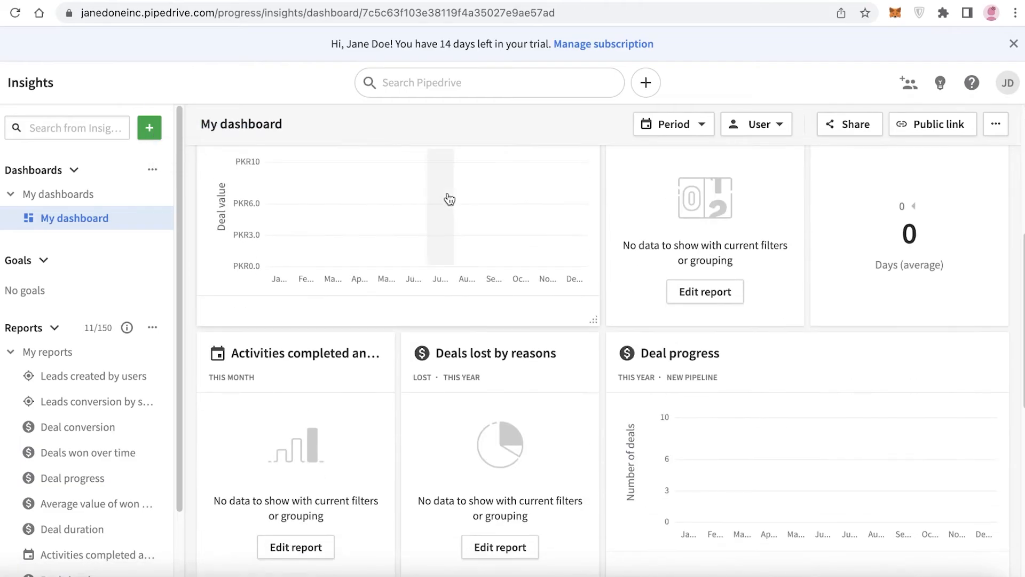
scroll(422, 203, up, 6)
scroll(368, 224, down, 6)
scroll(365, 240, up, 3)
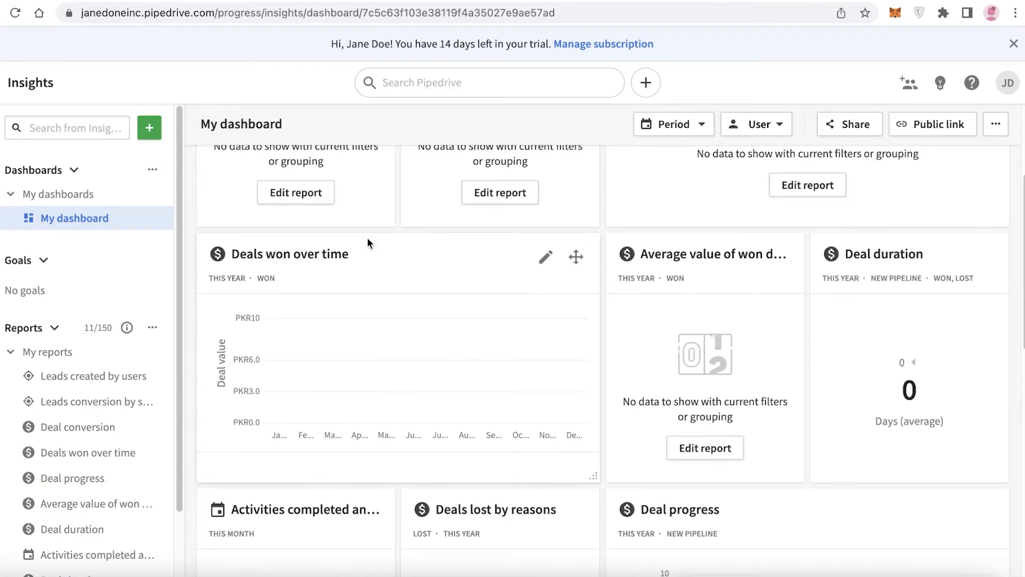
scroll(310, 246, down, 7)
scroll(426, 297, up, 7)
scroll(426, 297, down, 5)
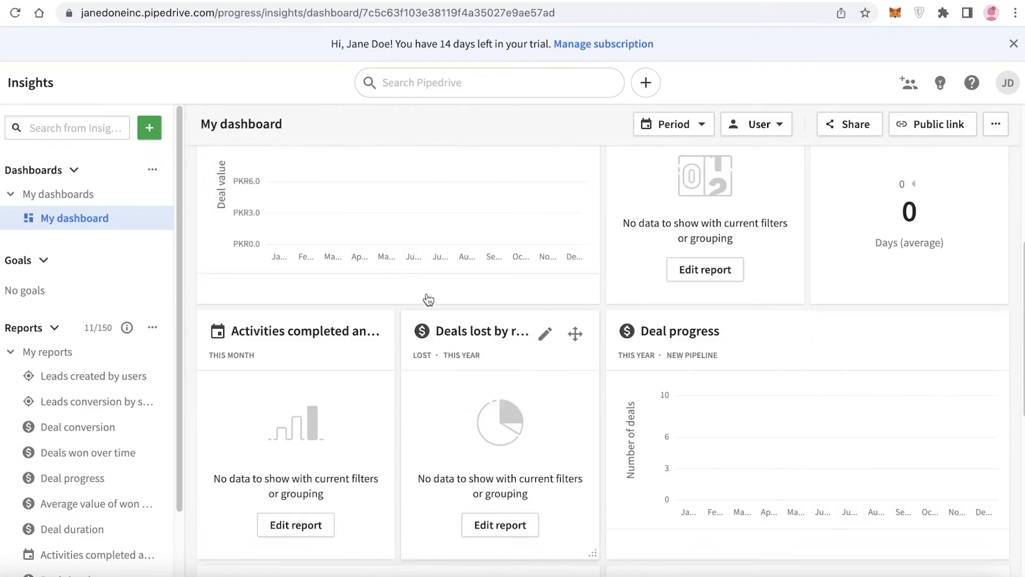
scroll(426, 298, up, 5)
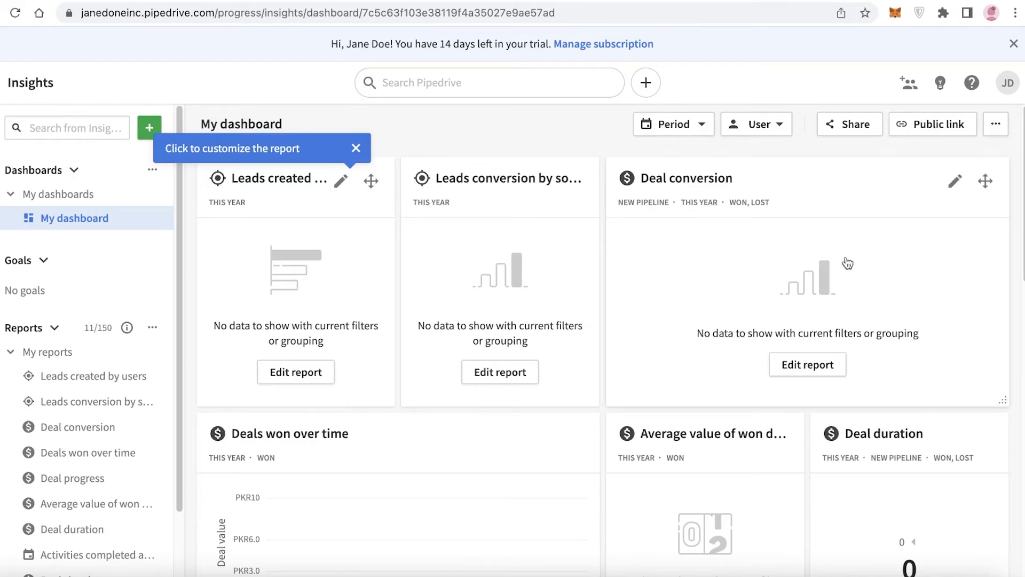
scroll(441, 227, down, 7)
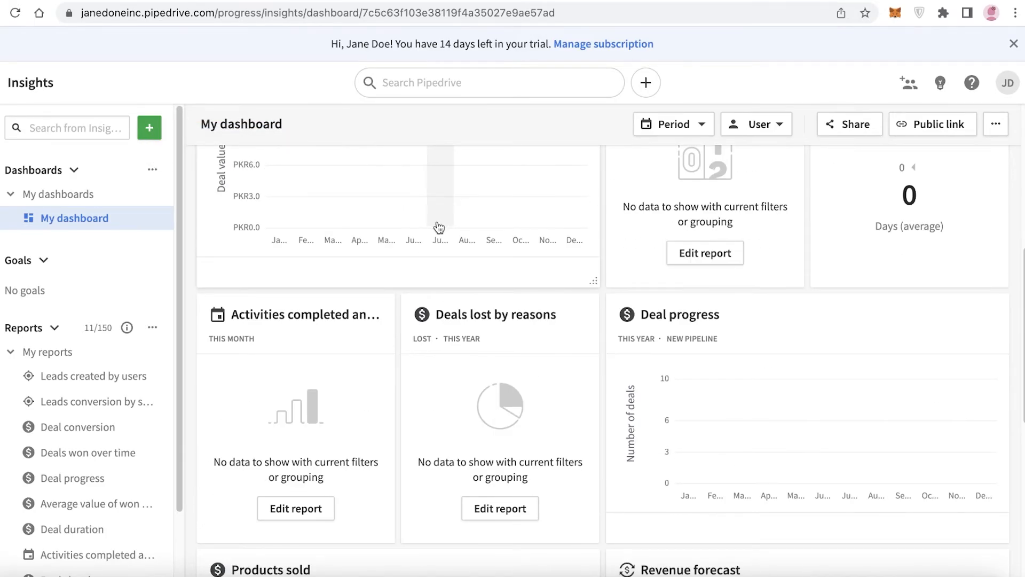
scroll(439, 228, down, 8)
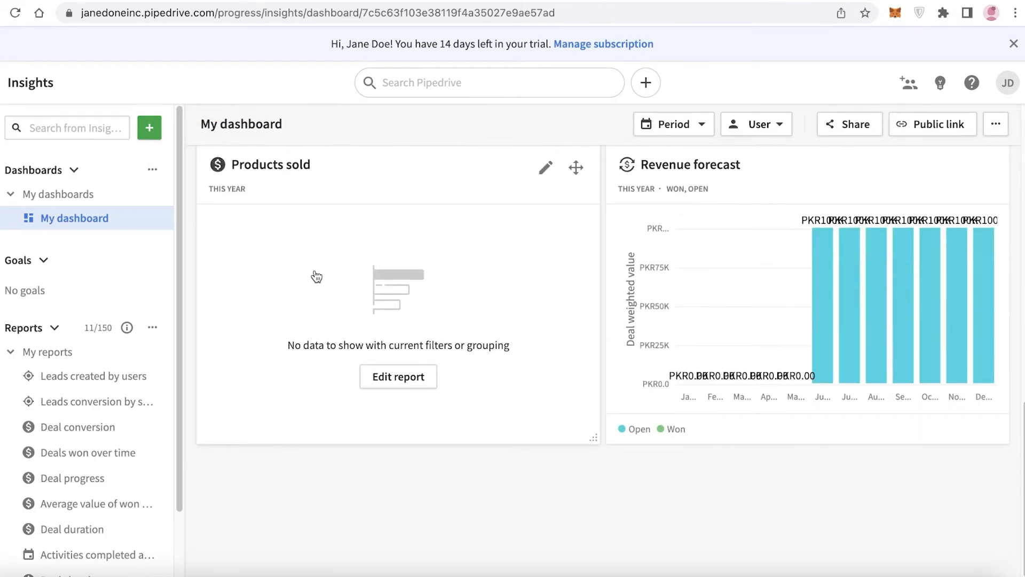
scroll(314, 273, up, 8)
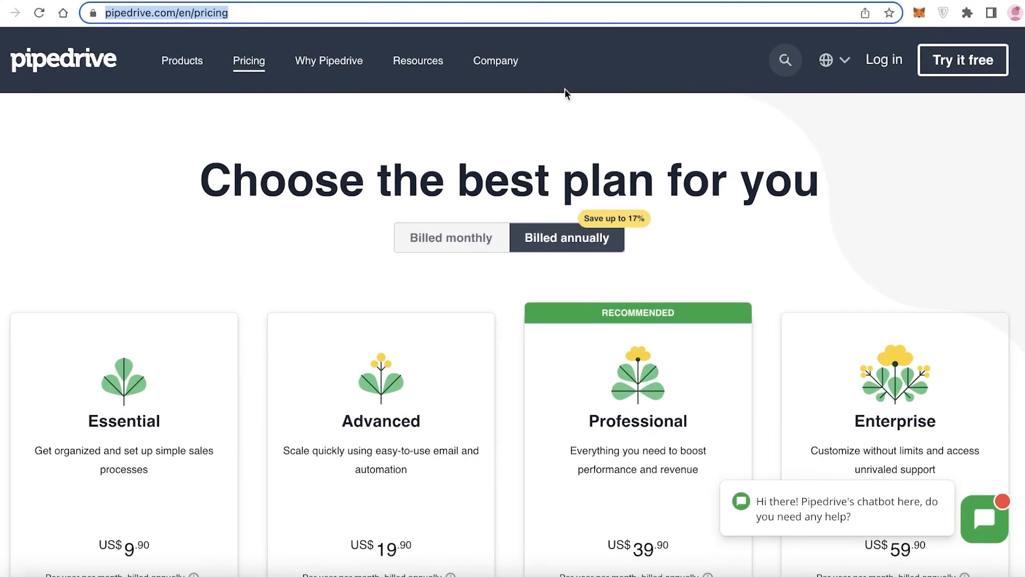
scroll(790, 204, down, 5)
scroll(789, 204, up, 5)
scroll(789, 204, down, 7)
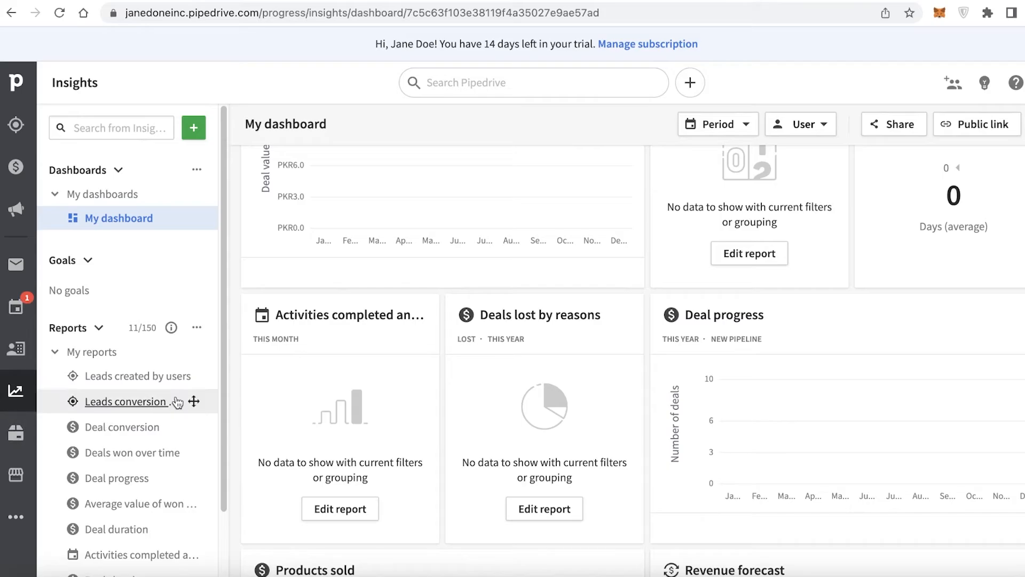
scroll(40, 524, down, 2)
Open the Marketplace and browse the featured apps
click(16, 474)
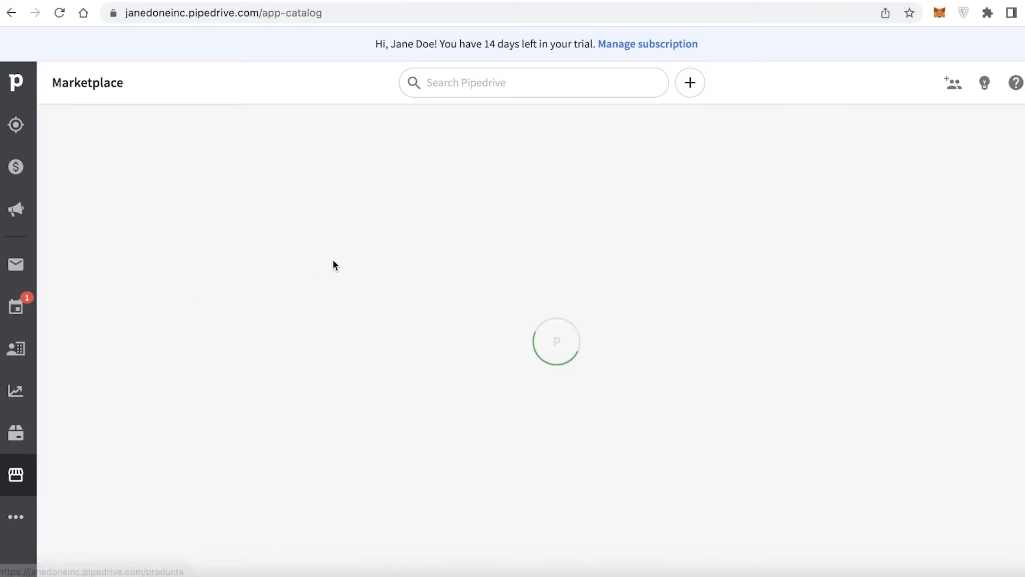
scroll(642, 291, down, 13)
scroll(642, 291, up, 12)
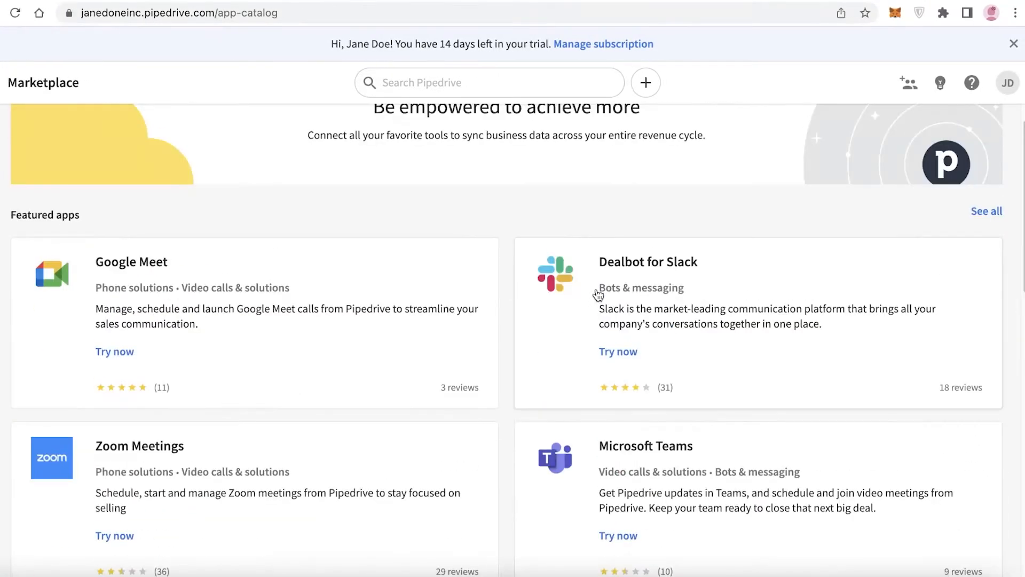
scroll(642, 292, down, 13)
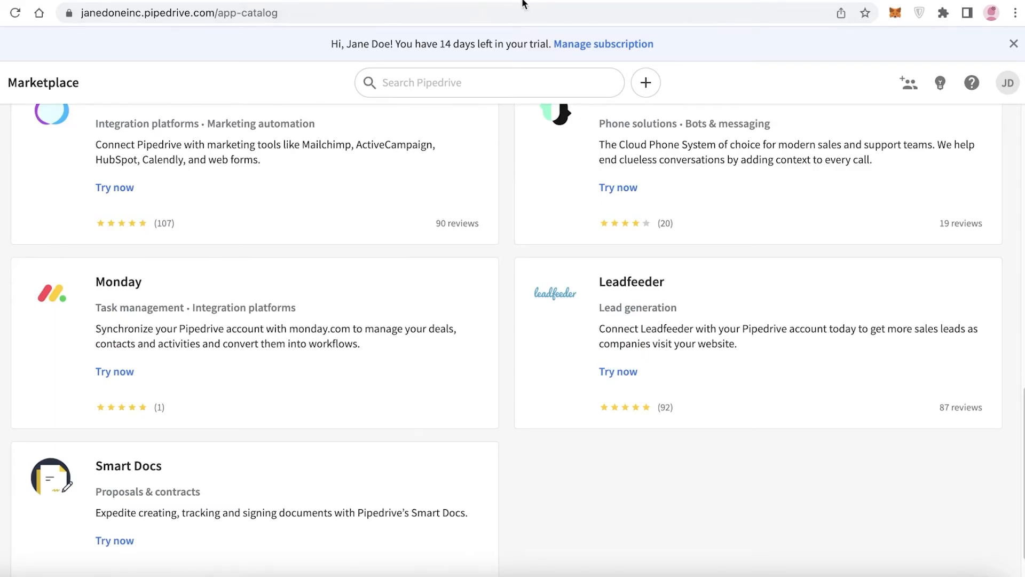
scroll(602, 217, down, 1)
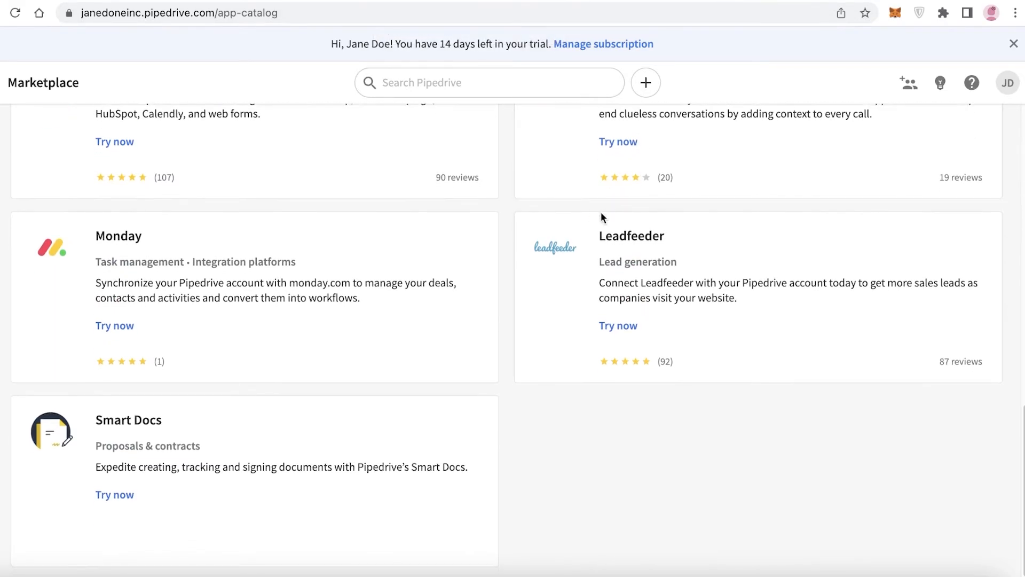
scroll(515, 267, up, 13)
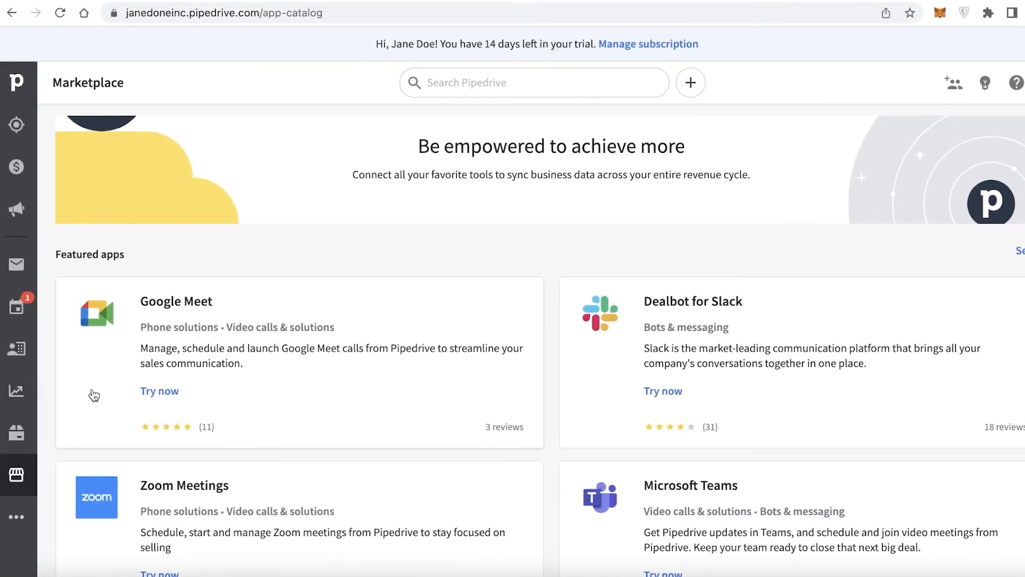
Open the Products page and then the Leads Inbox
click(16, 434)
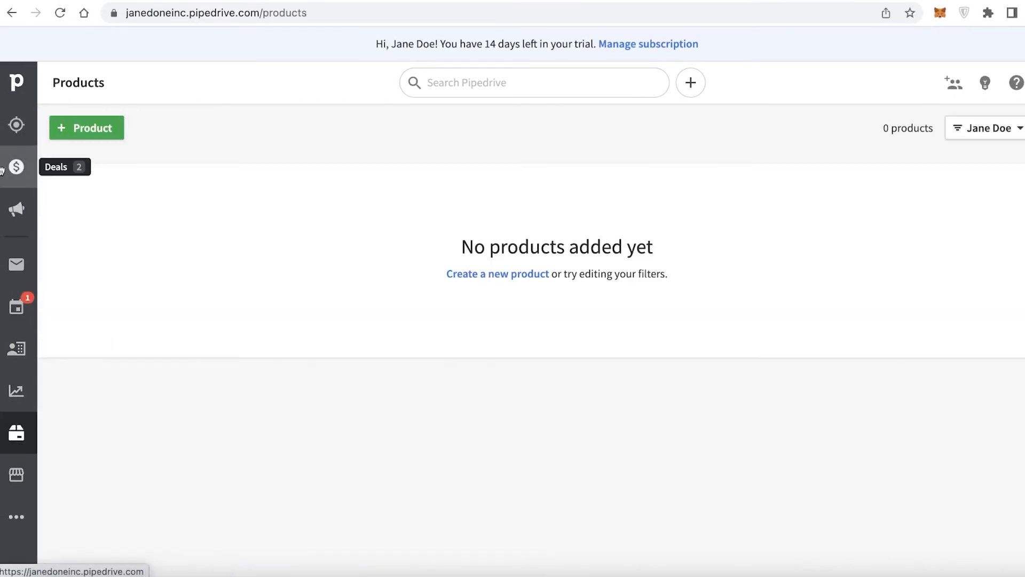
click(16, 124)
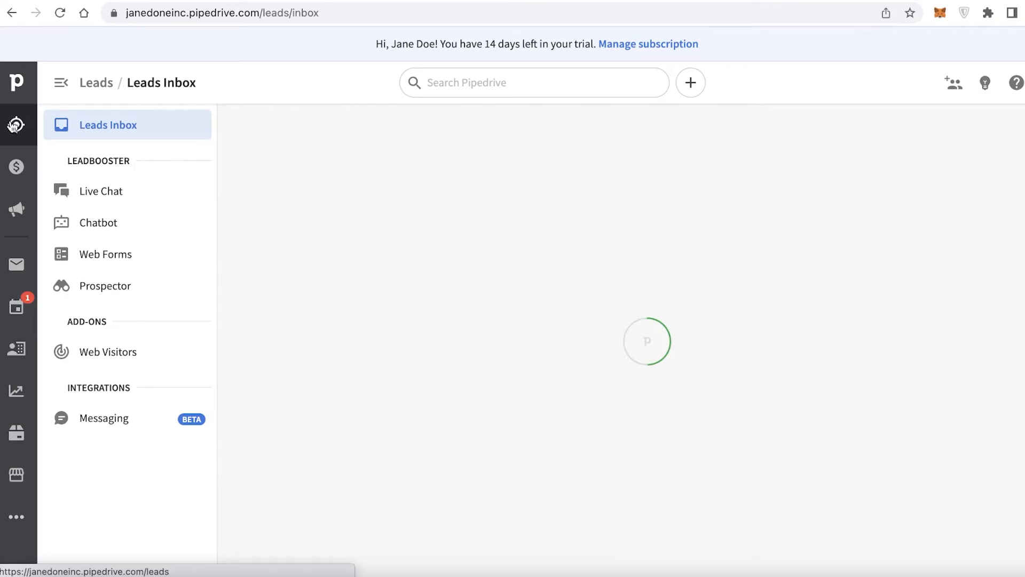
click(11, 89)
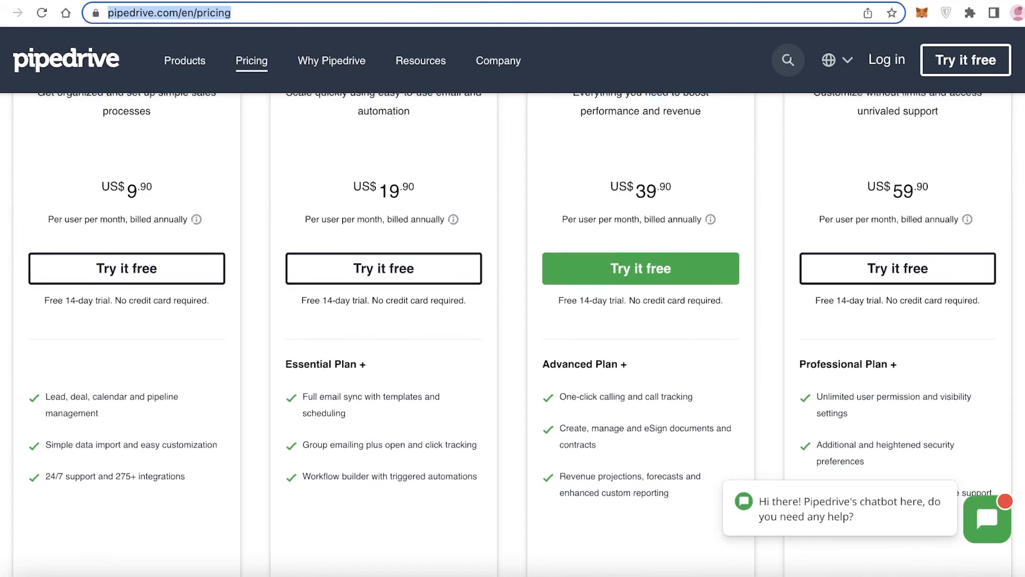
Open the full plan feature comparison from the Pipedrive pricing page
scroll(101, 315, up, 3)
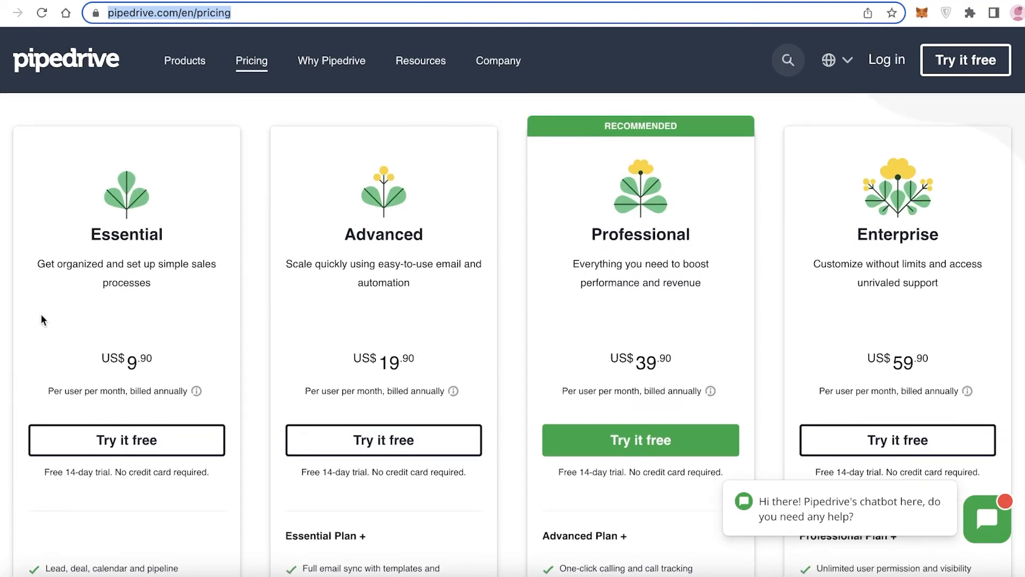
scroll(43, 319, down, 6)
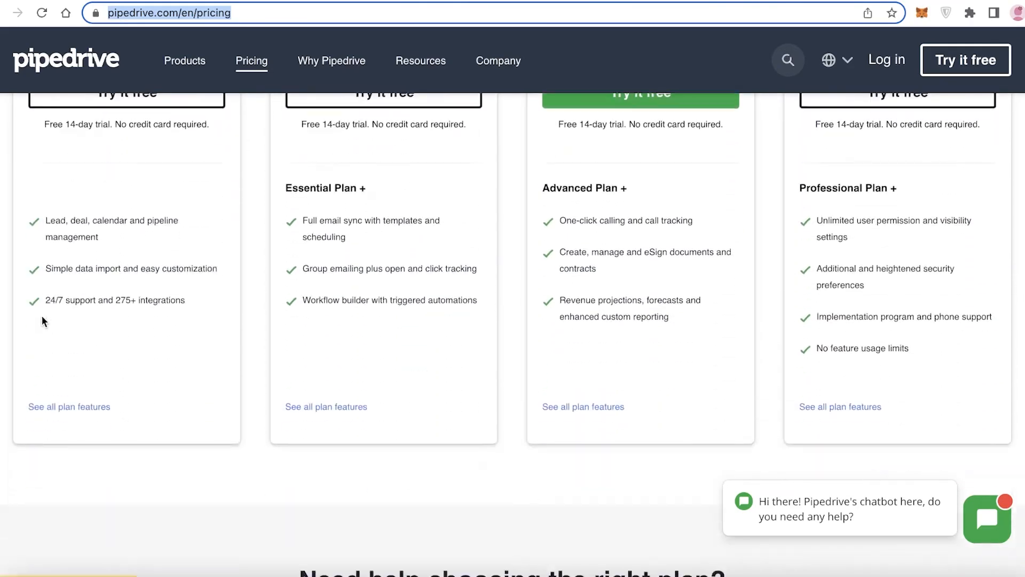
click(35, 318)
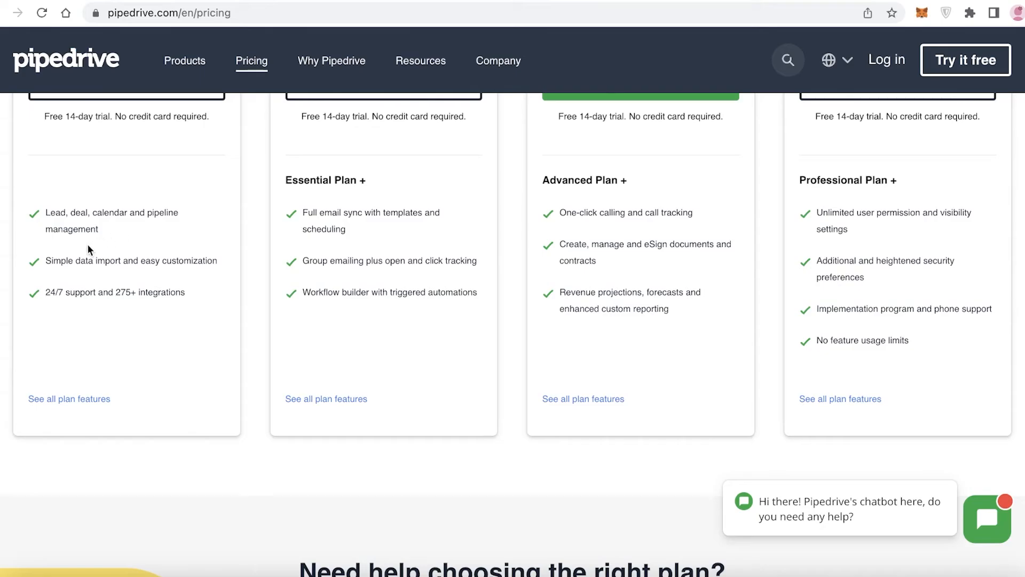
click(80, 400)
Read through the plan feature comparison table and collapse the Privacy and security section
scroll(94, 387, down, 10)
scroll(303, 292, up, 7)
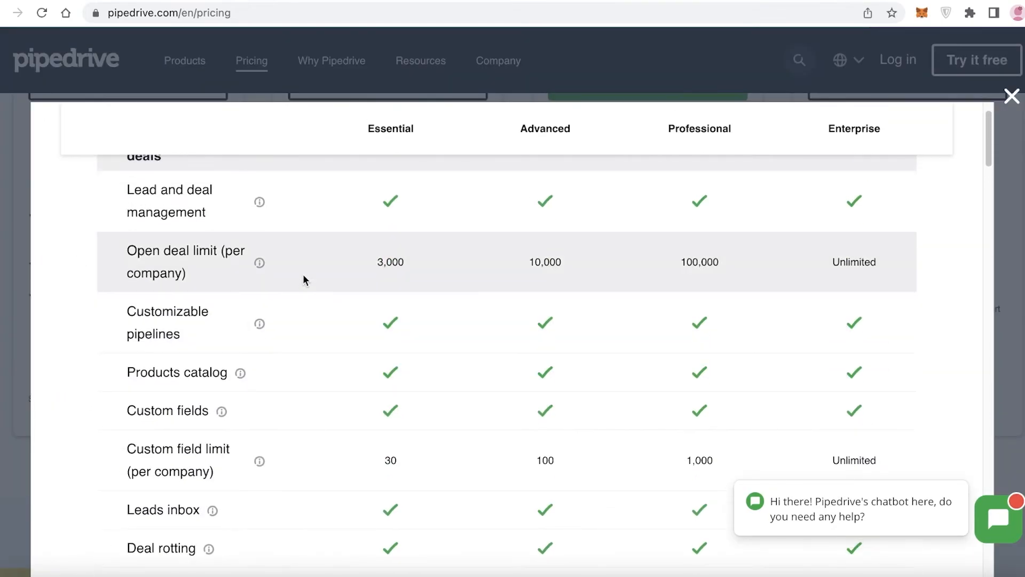
double_click(383, 261)
click(408, 265)
scroll(410, 267, down, 5)
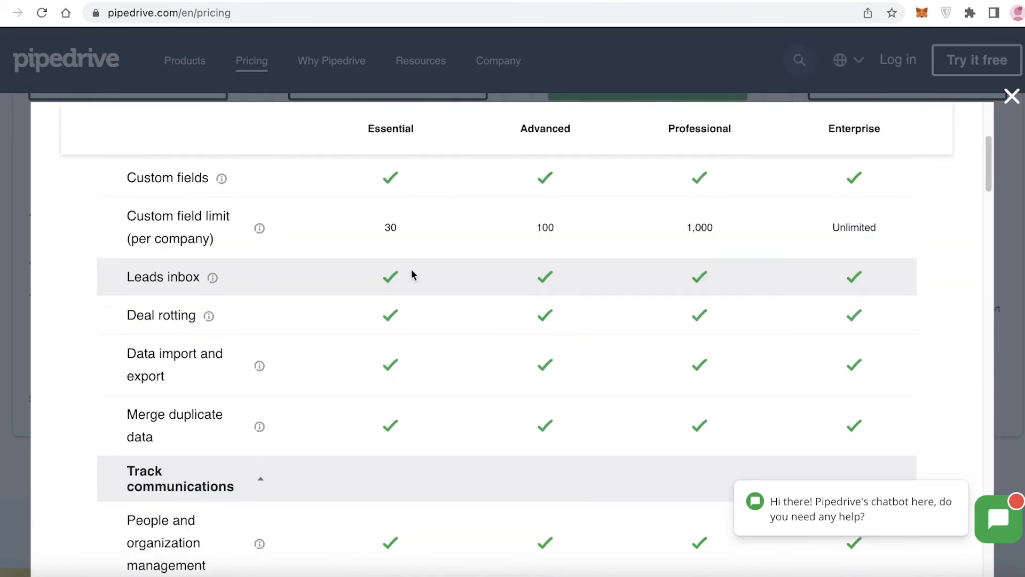
scroll(396, 398, down, 4)
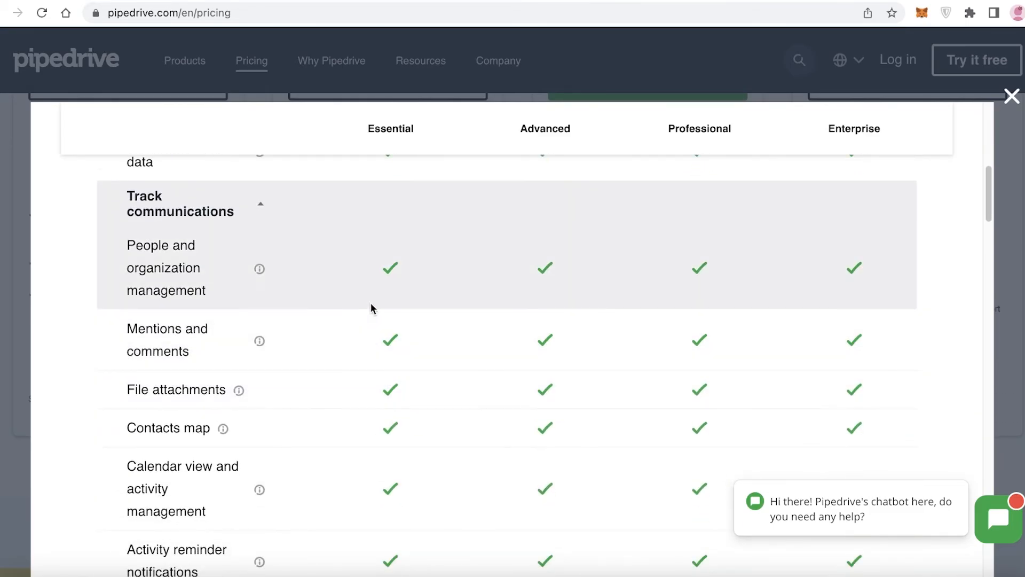
scroll(374, 305, down, 3)
scroll(372, 305, down, 3)
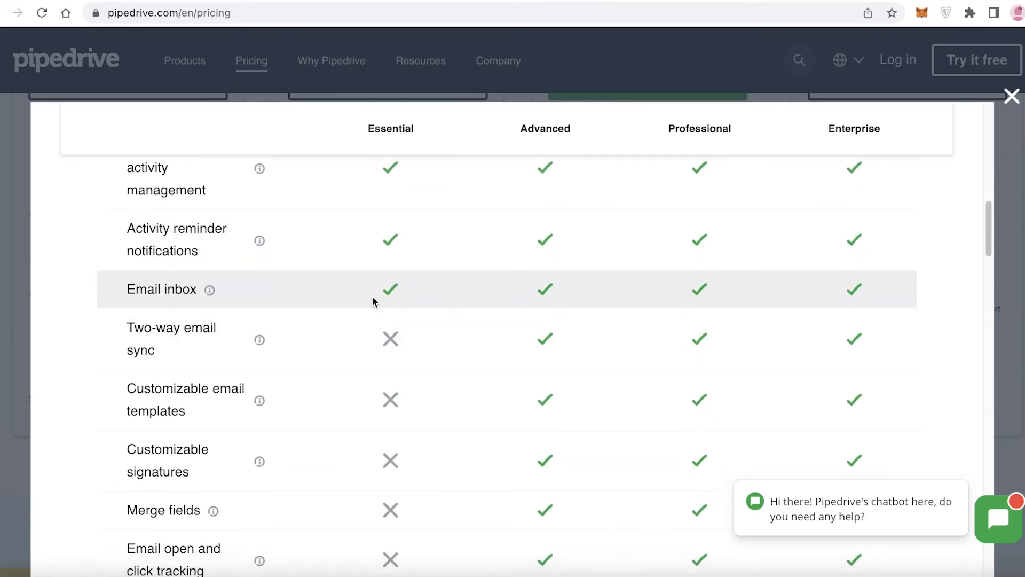
scroll(373, 297, down, 7)
scroll(372, 302, down, 10)
scroll(389, 365, down, 3)
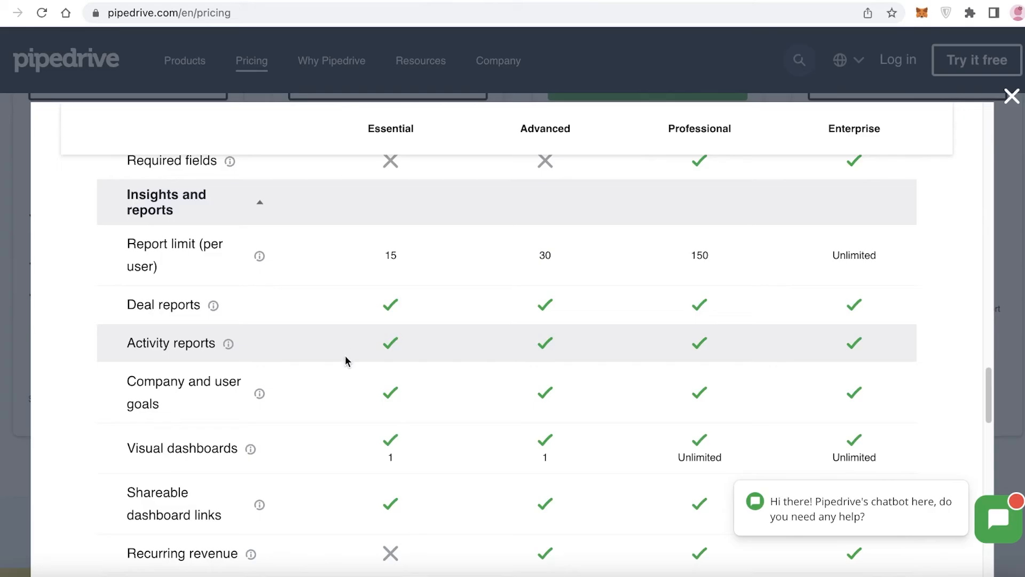
scroll(335, 384, down, 1)
scroll(331, 435, down, 10)
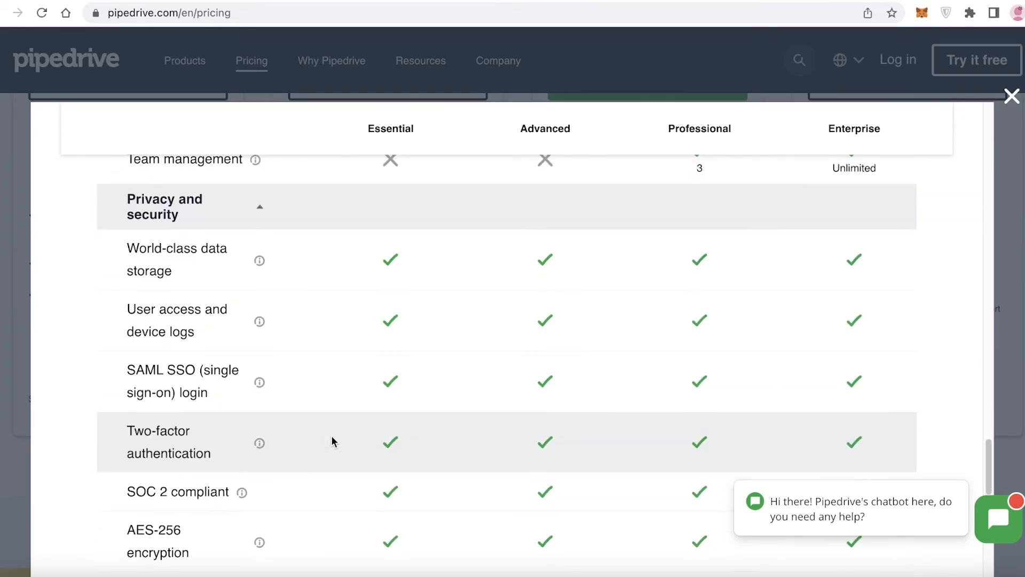
scroll(334, 333, down, 3)
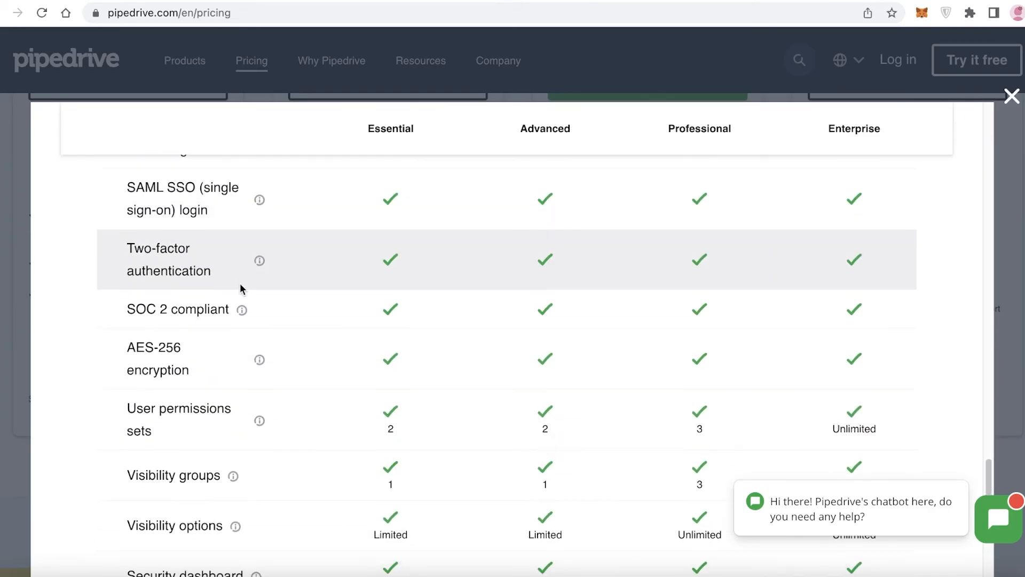
scroll(242, 290, up, 4)
click(164, 218)
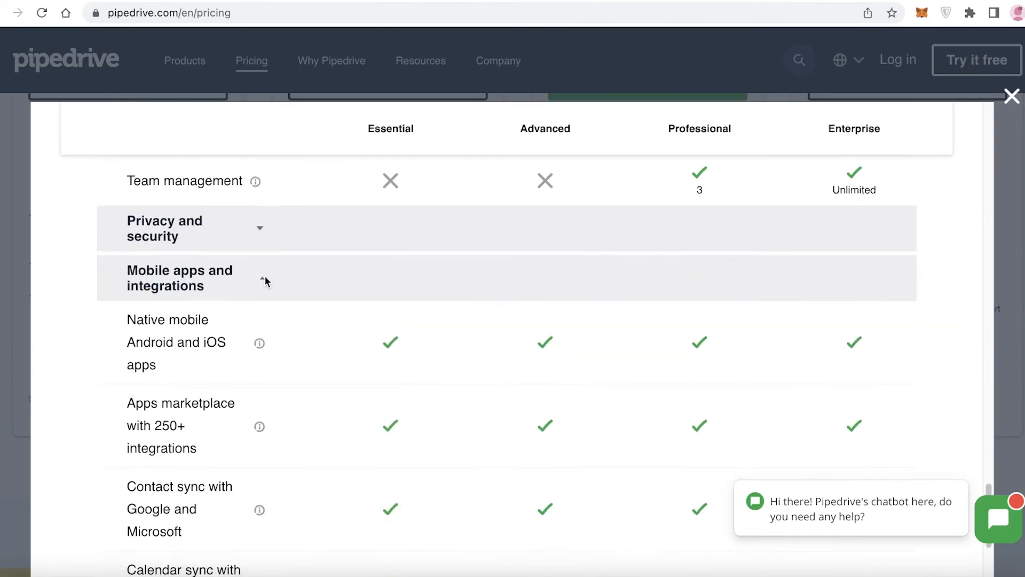
Collapse the Mobile apps and integrations section of the plan comparison table
scroll(264, 282, down, 1)
click(223, 245)
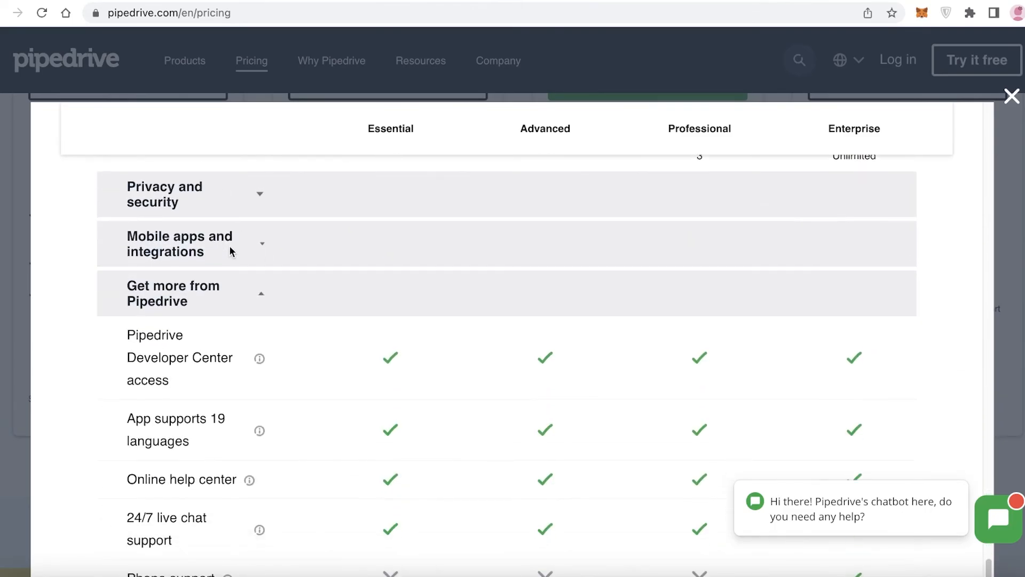
Scroll back up through the feature comparison and close it
scroll(243, 290, down, 1)
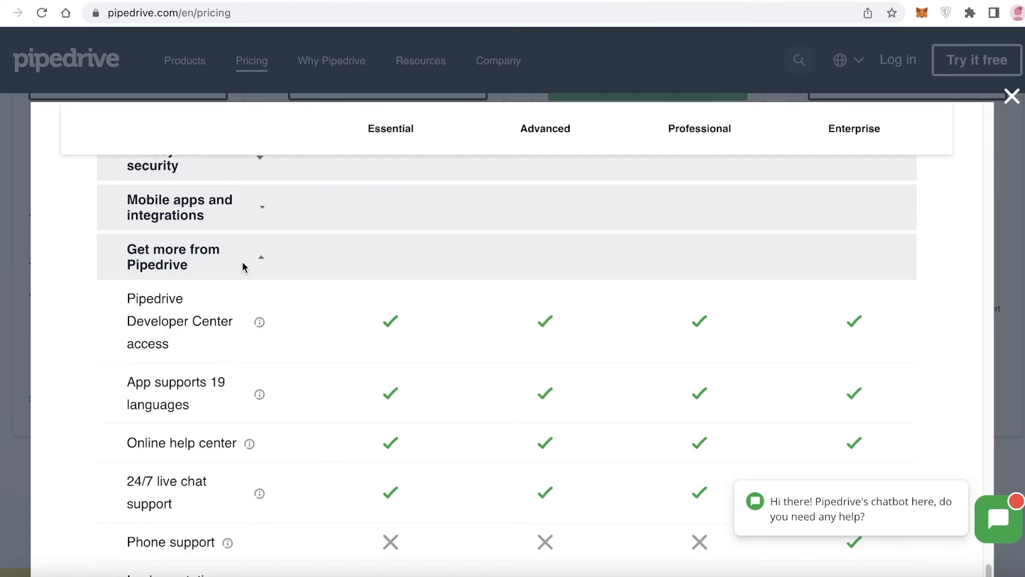
scroll(243, 267, up, 15)
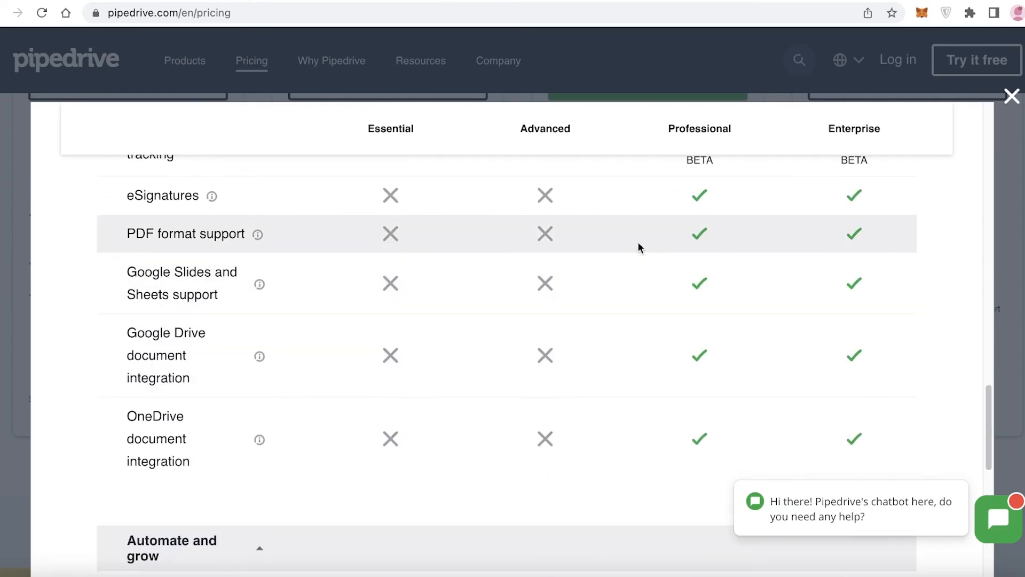
scroll(975, 196, up, 8)
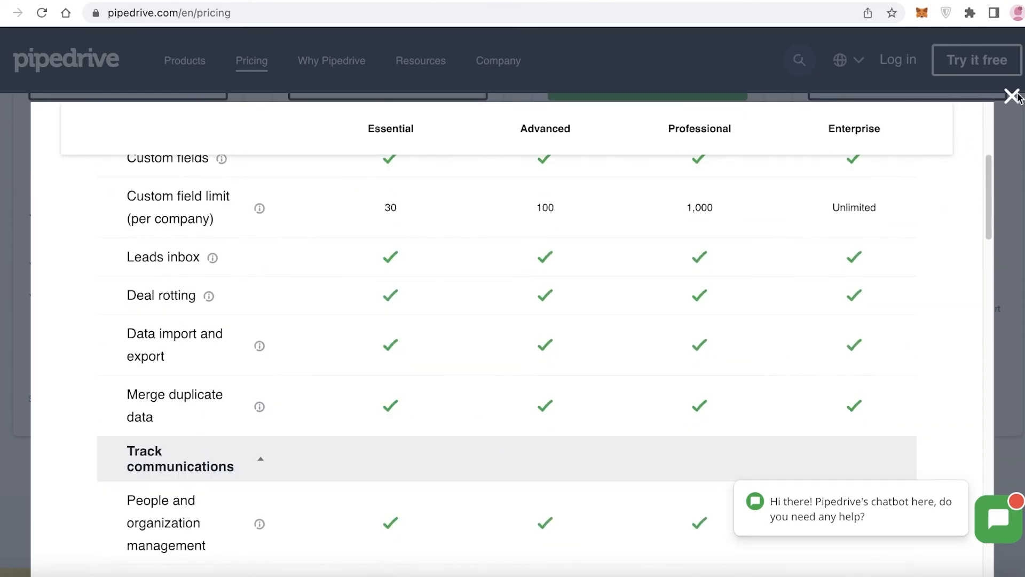
click(1012, 96)
Review the four plan cards, comparing their annual prices and included features
scroll(544, 268, up, 10)
scroll(121, 279, down, 5)
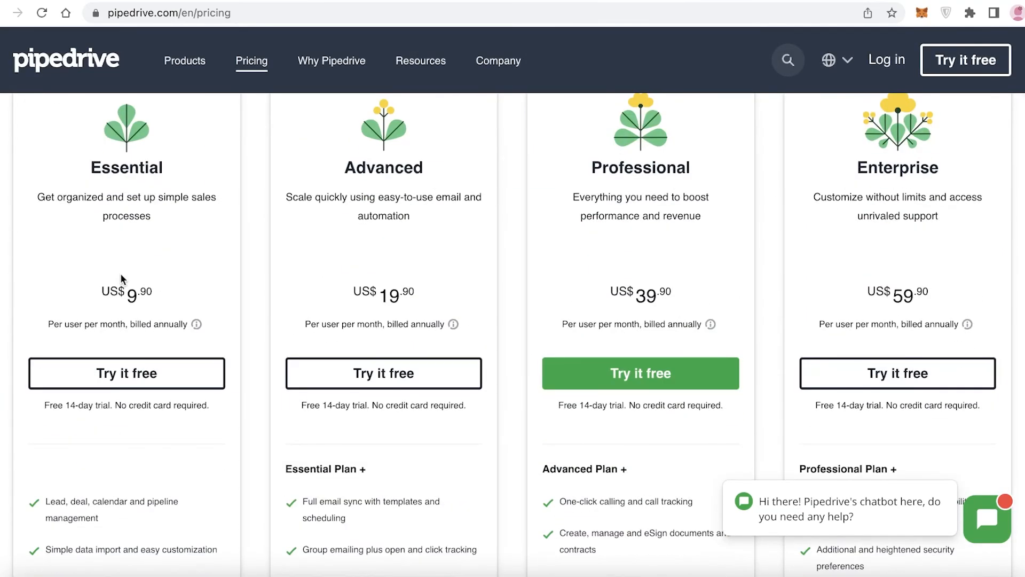
scroll(122, 279, up, 3)
scroll(340, 235, down, 5)
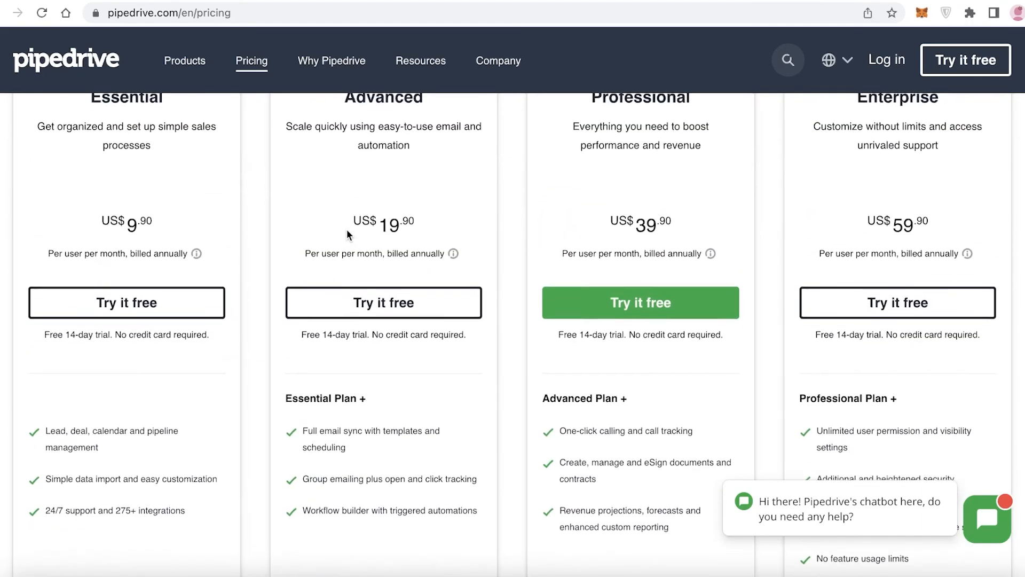
scroll(347, 229, up, 1)
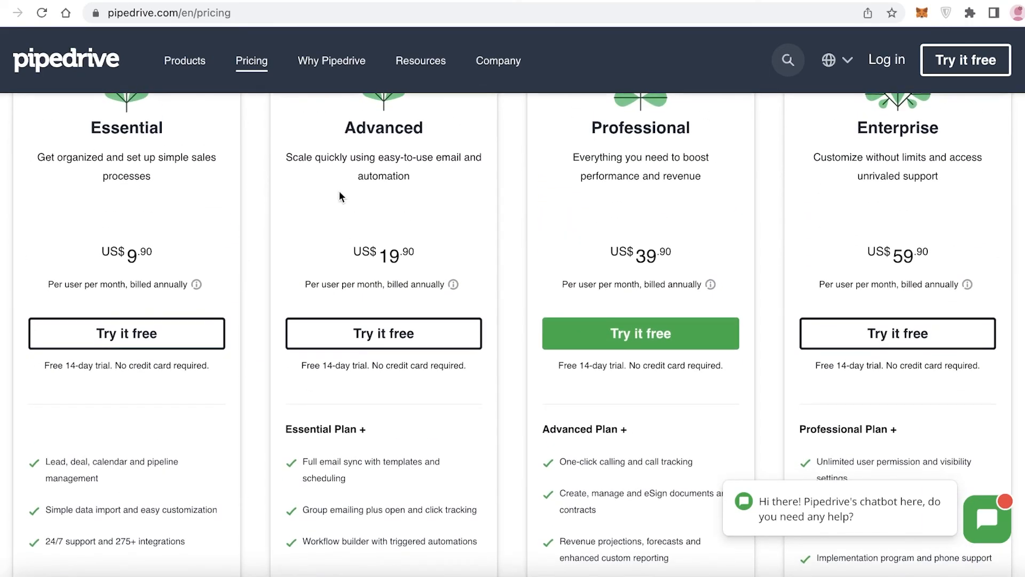
scroll(374, 224, down, 3)
scroll(409, 262, up, 5)
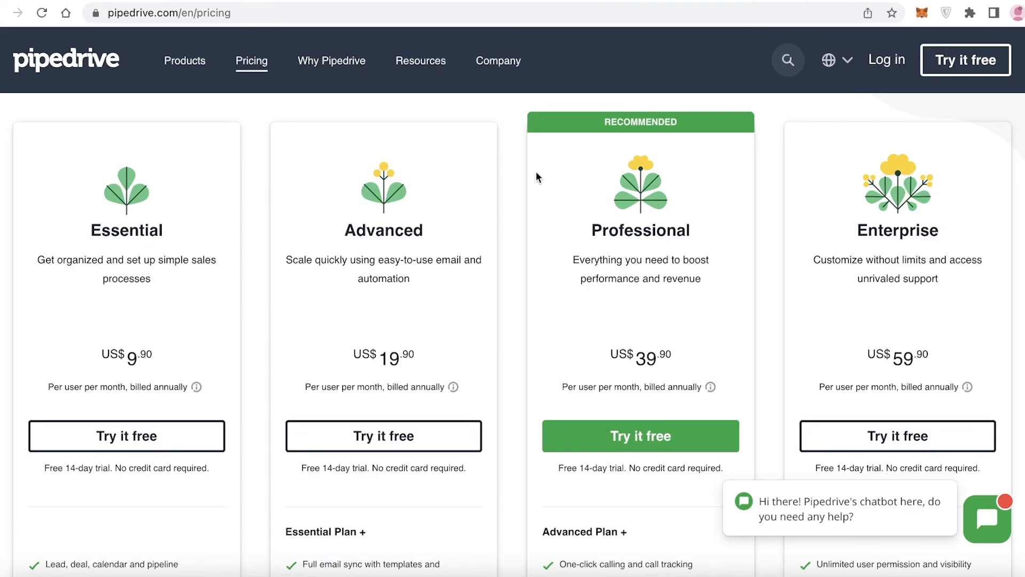
scroll(672, 261, down, 3)
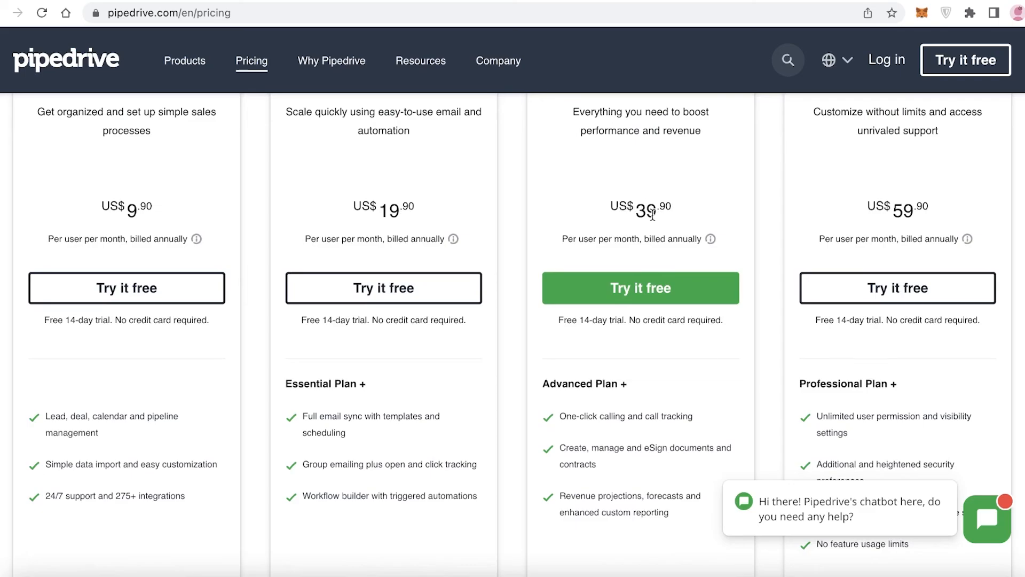
scroll(665, 215, up, 3)
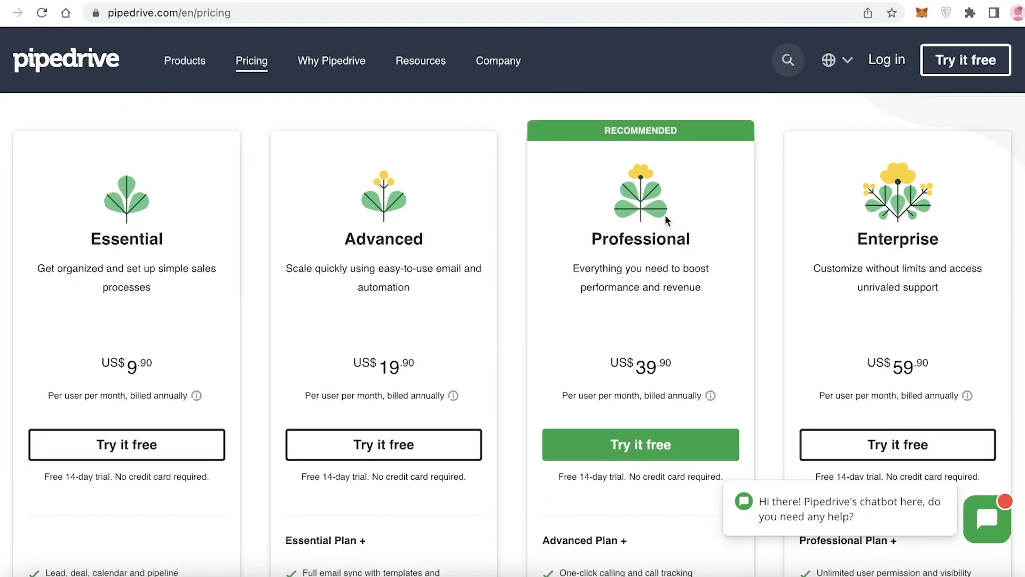
scroll(665, 214, down, 7)
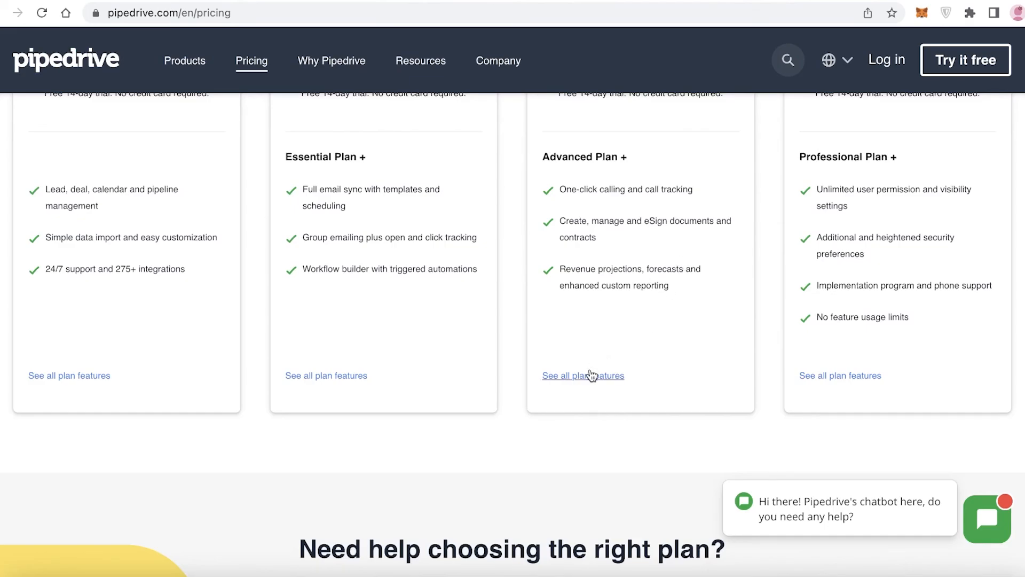
scroll(591, 374, up, 10)
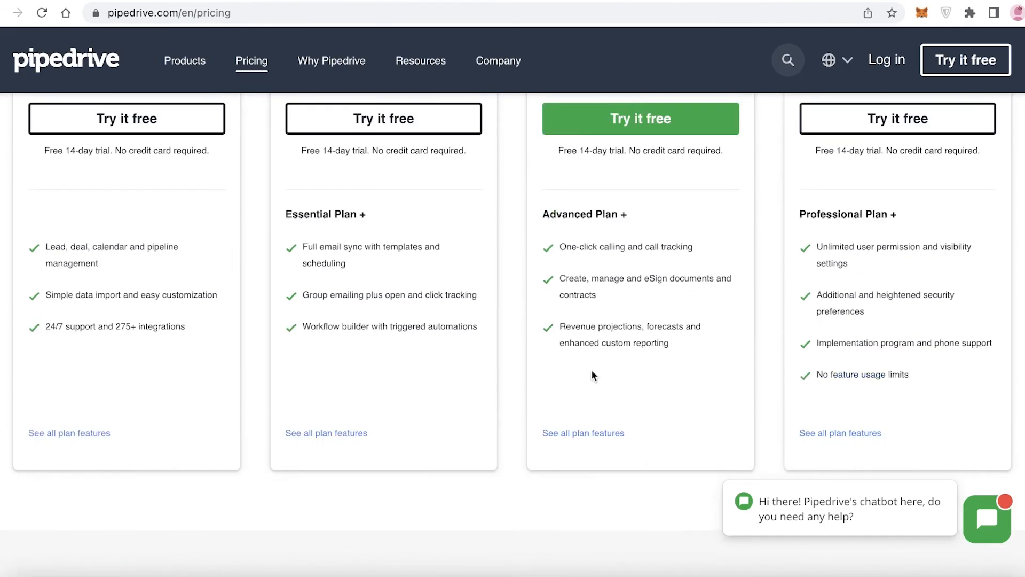
scroll(593, 314, down, 7)
scroll(601, 377, down, 5)
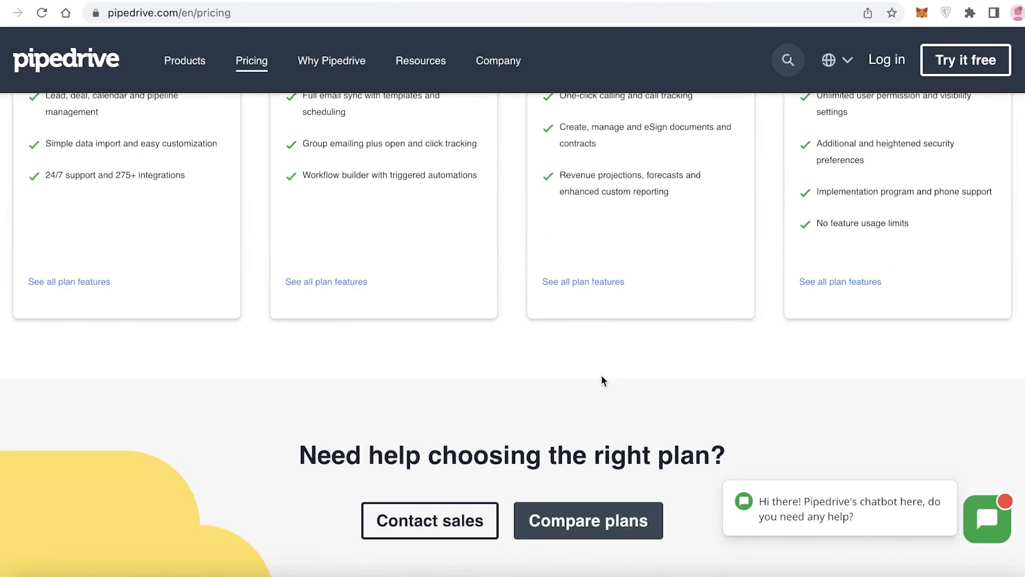
scroll(603, 378, up, 11)
scroll(609, 376, down, 8)
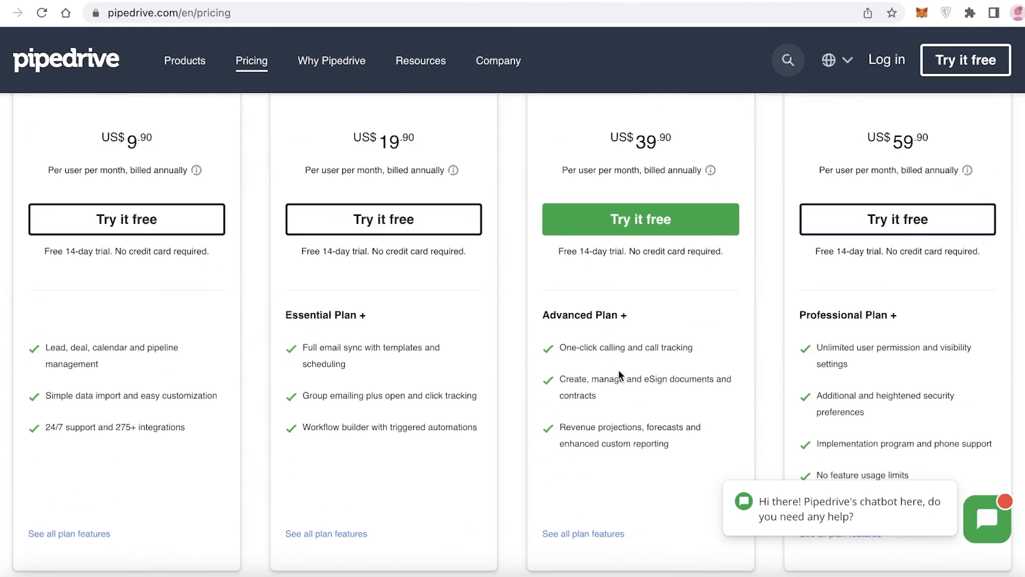
scroll(618, 370, down, 3)
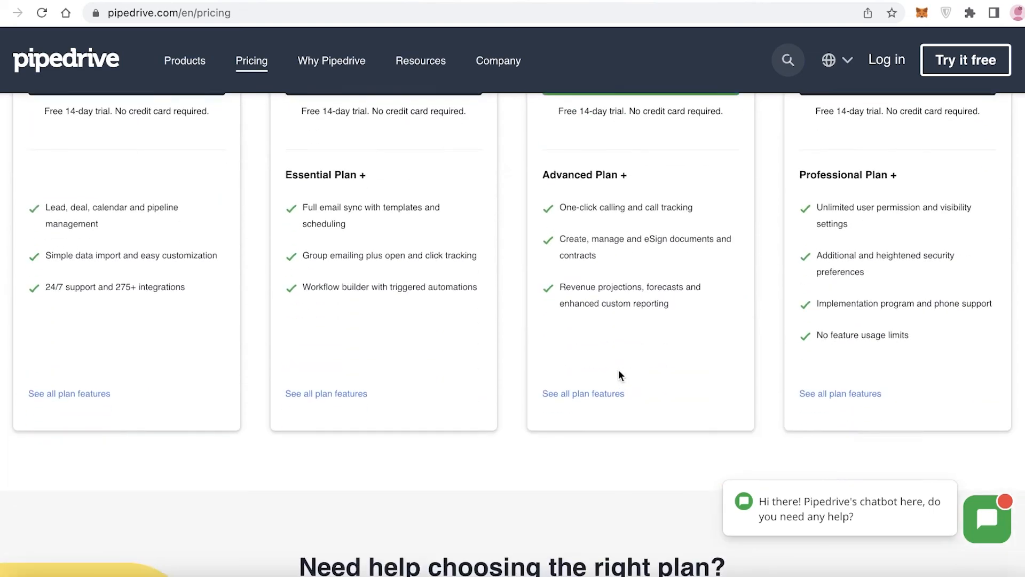
scroll(619, 369, up, 9)
scroll(614, 368, up, 1)
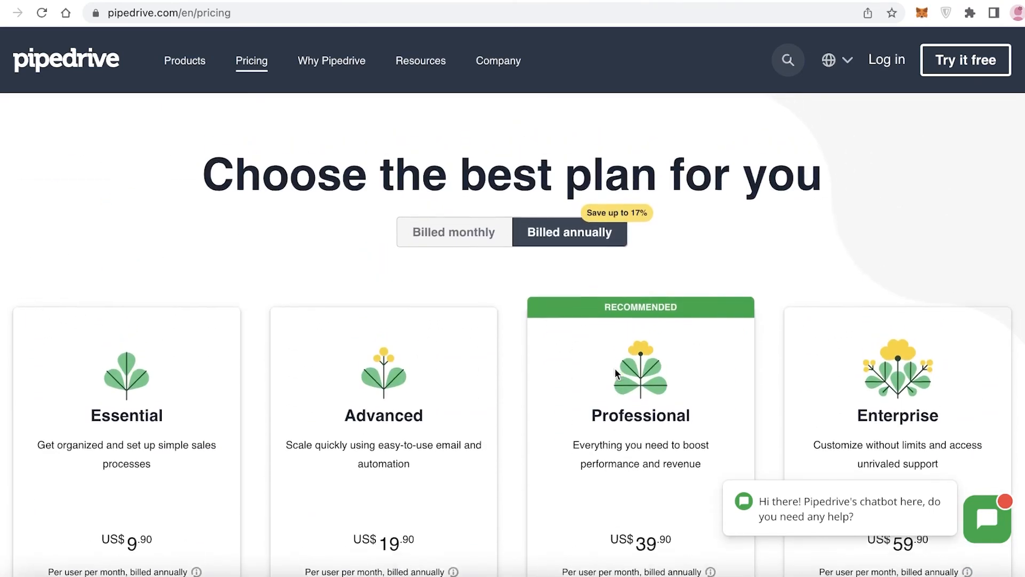